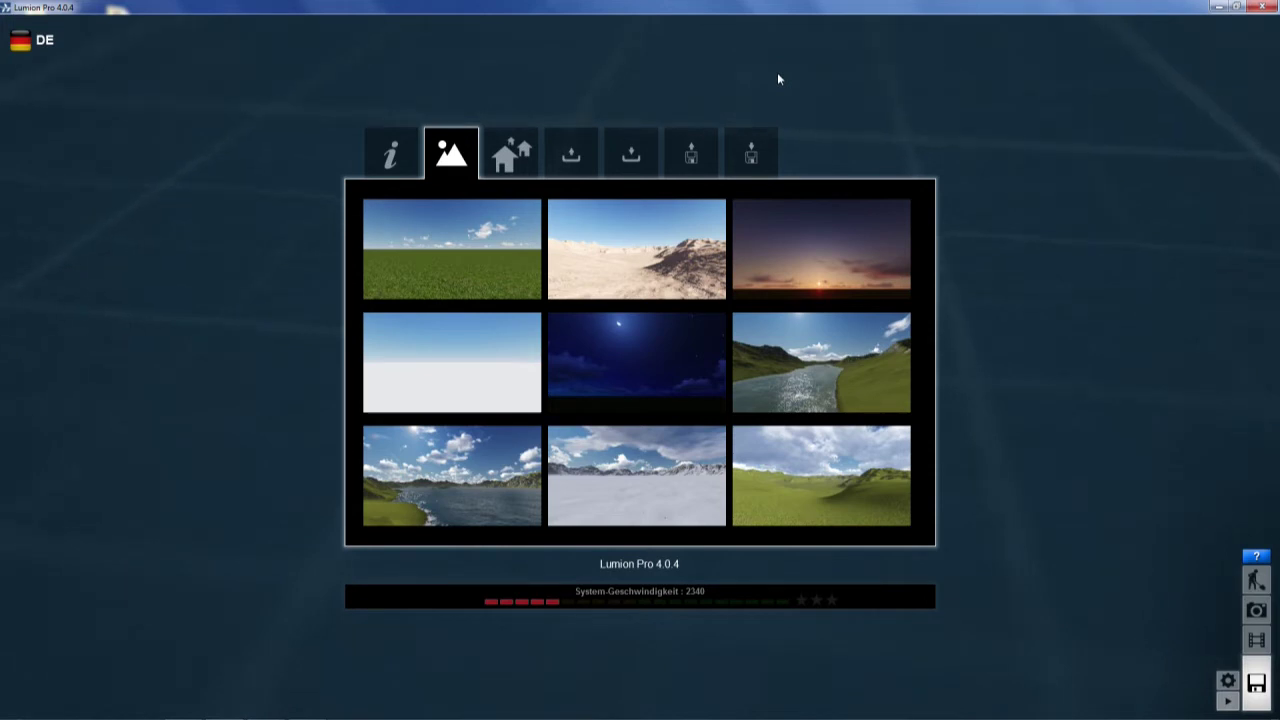
- Load the Island example from the Beispiele examples tab
{"action": "left_click", "coordinate": [521, 150]}
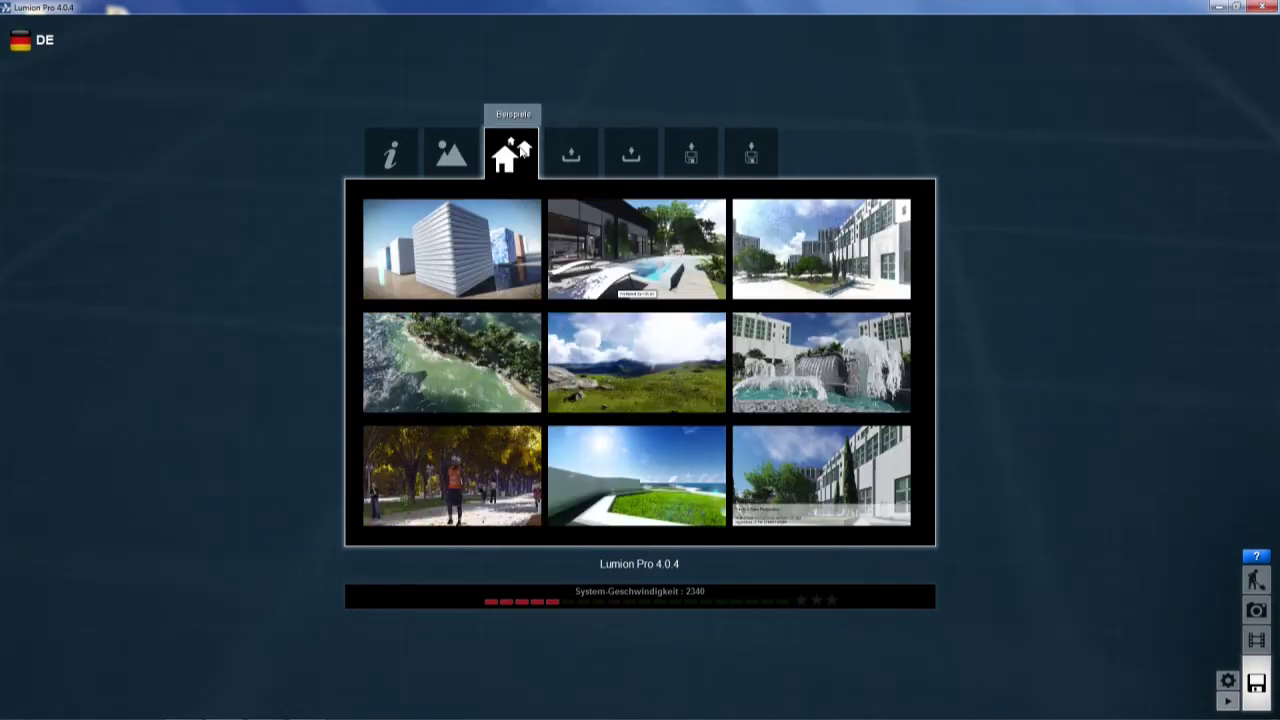
{"action": "left_click", "coordinate": [453, 360]}
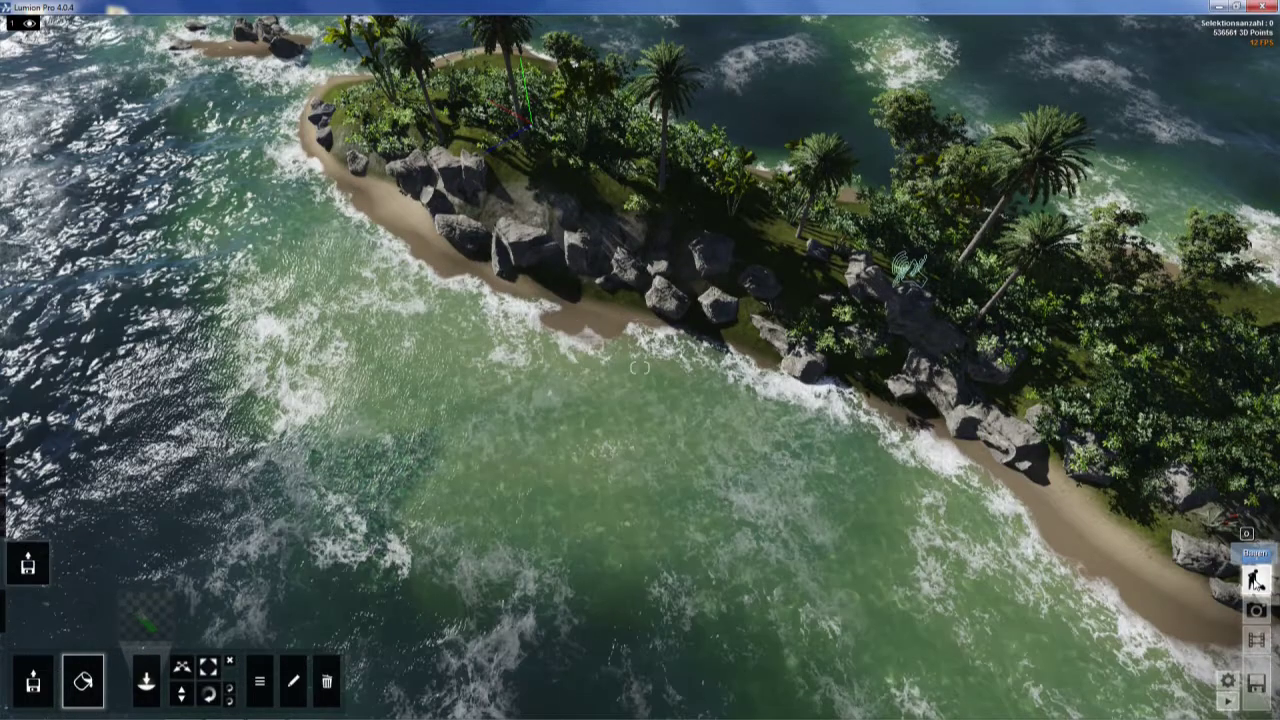
- Switch to photo mode to preview the island shot in the first photo slot
{"action": "left_click", "coordinate": [1256, 608]}
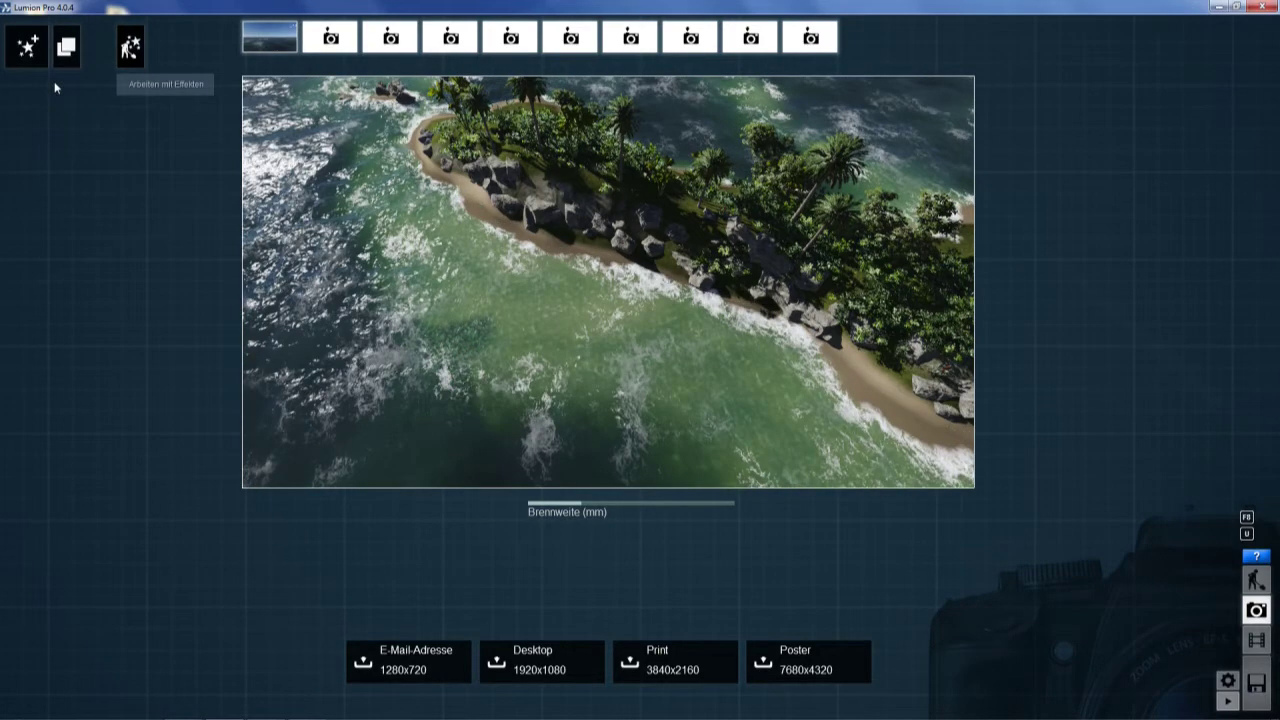
- Add the Überstrahlen effect from the Stil category and lower its strength
{"action": "left_click", "coordinate": [32, 52]}
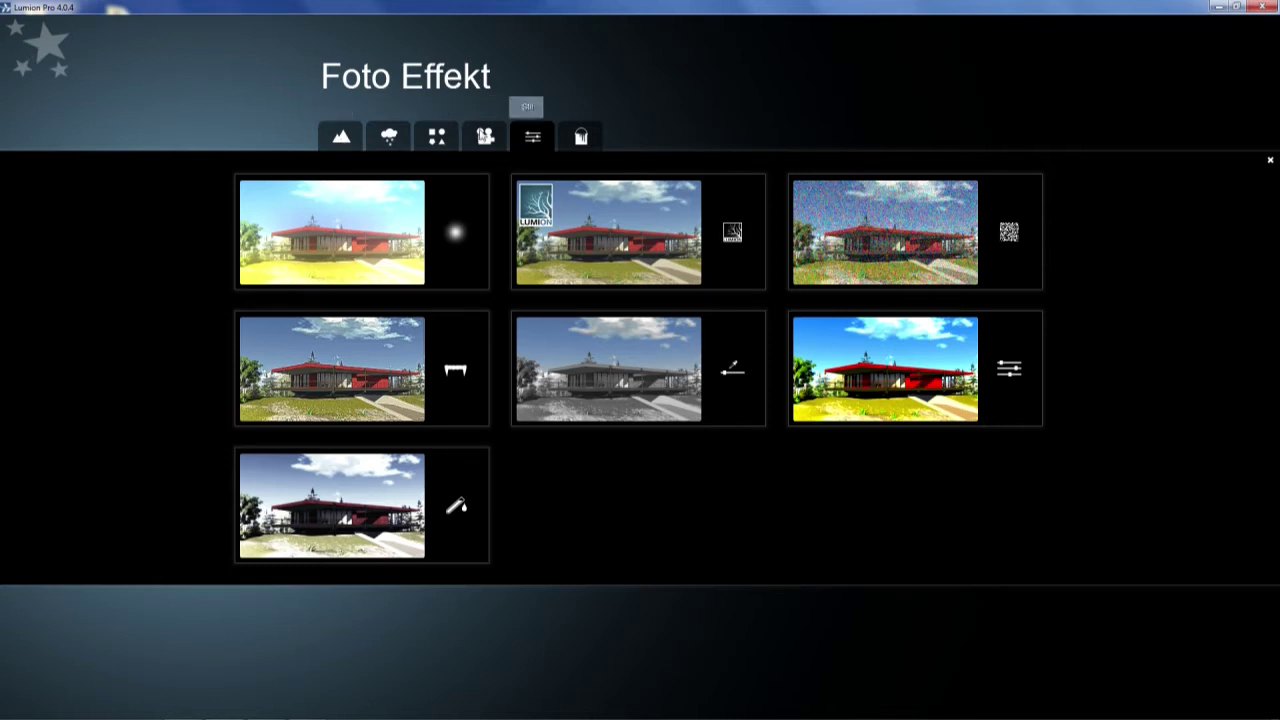
{"action": "left_click", "coordinate": [341, 136]}
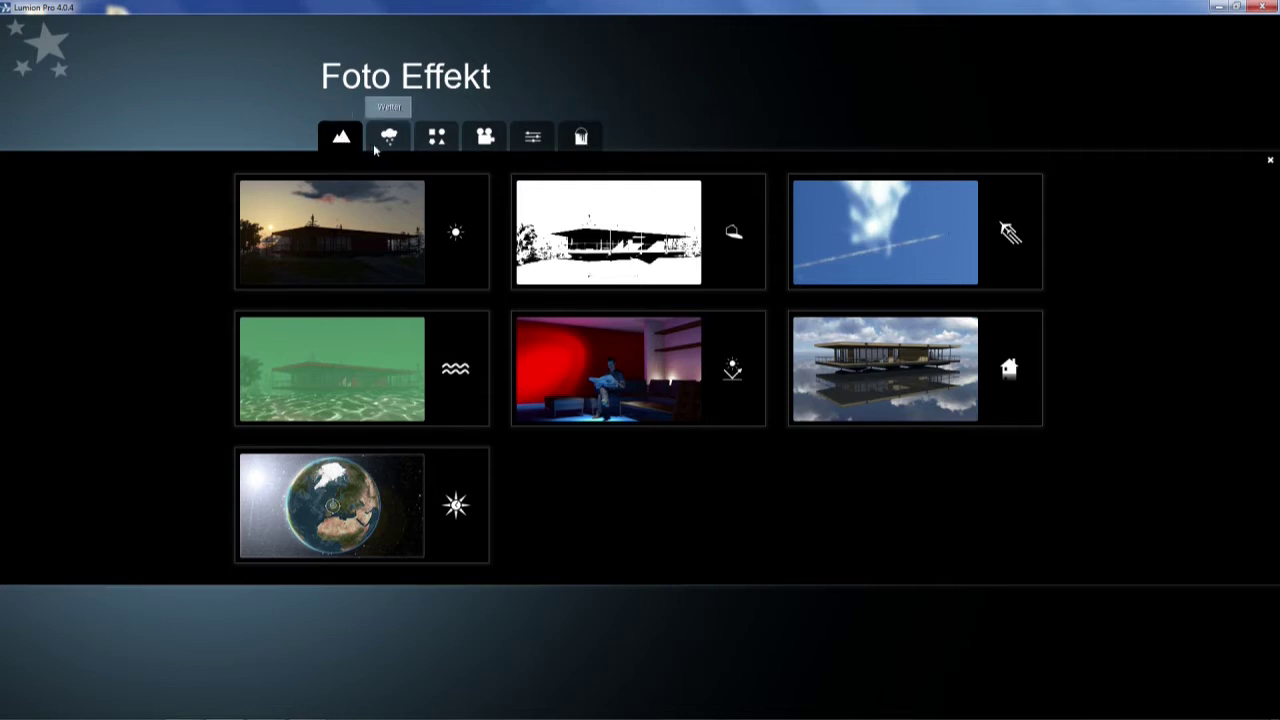
{"action": "left_click", "coordinate": [399, 139]}
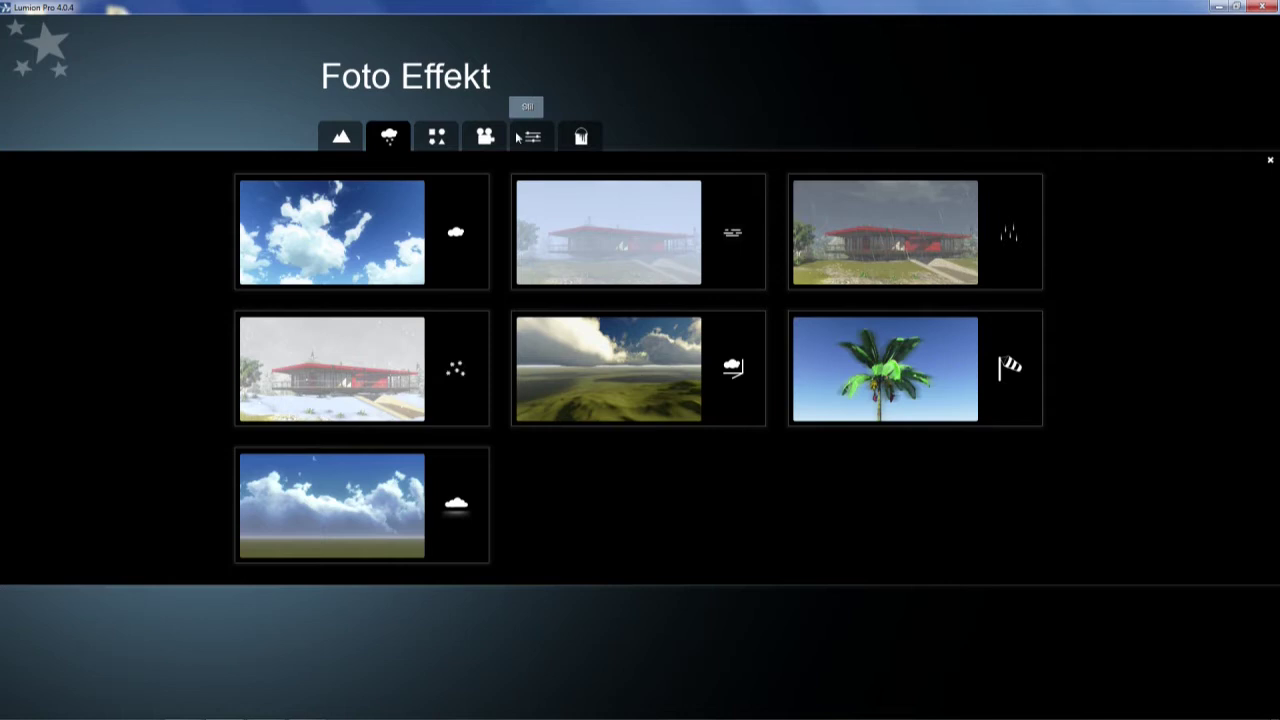
{"action": "left_click", "coordinate": [533, 139]}
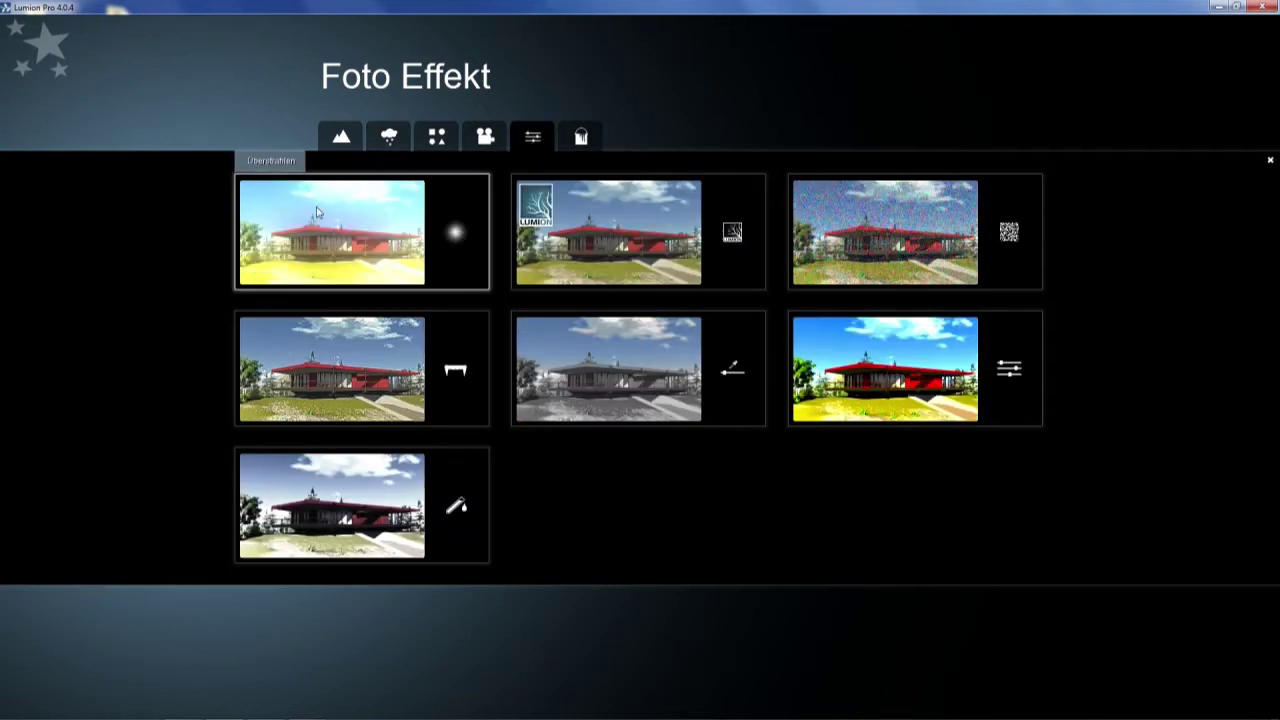
{"action": "left_click", "coordinate": [322, 207]}
{"action": "mouse_move", "coordinate": [121, 113]}
{"action": "left_mouse_down"}
{"action": "mouse_move", "coordinate": [77, 114]}
{"action": "mouse_move", "coordinate": [149, 126]}
{"action": "mouse_move", "coordinate": [43, 119]}
{"action": "mouse_move", "coordinate": [82, 125]}
{"action": "left_mouse_up"}
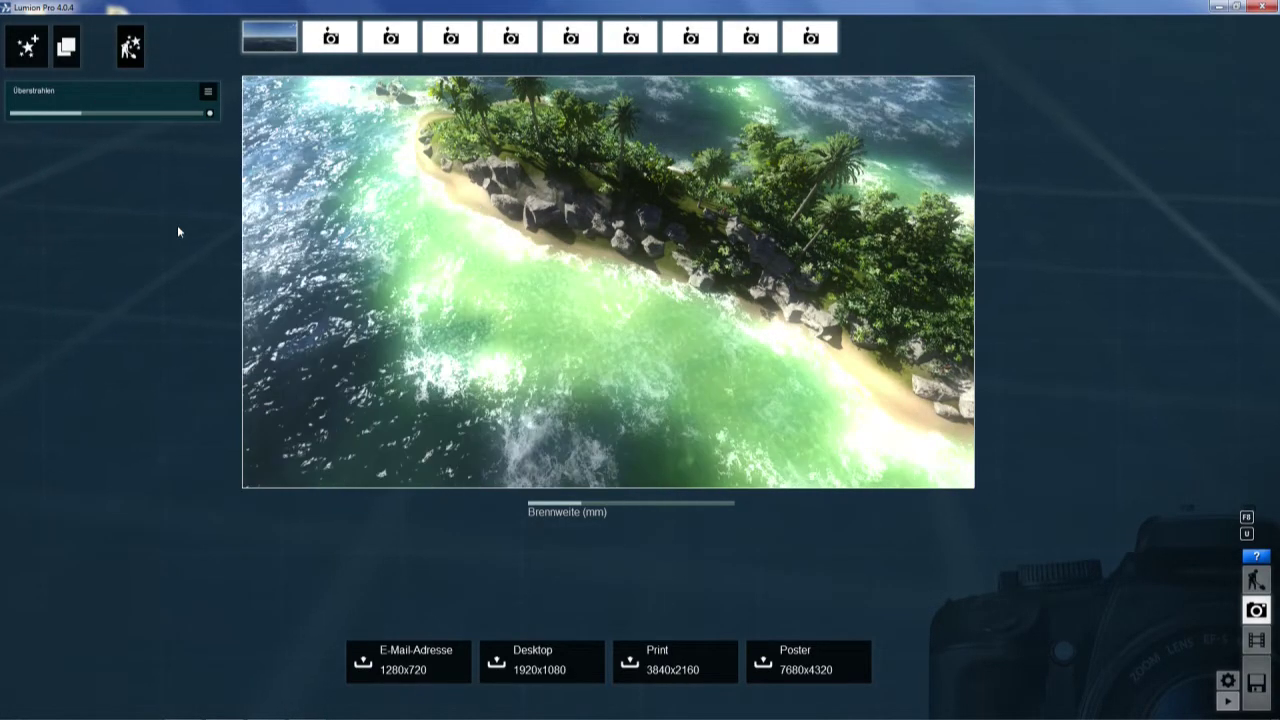
- Lower the Überstrahlen bloom strength to 1.3
{"action": "left_click_drag", "start_coordinate": [78, 117], "coordinate": [68, 111]}
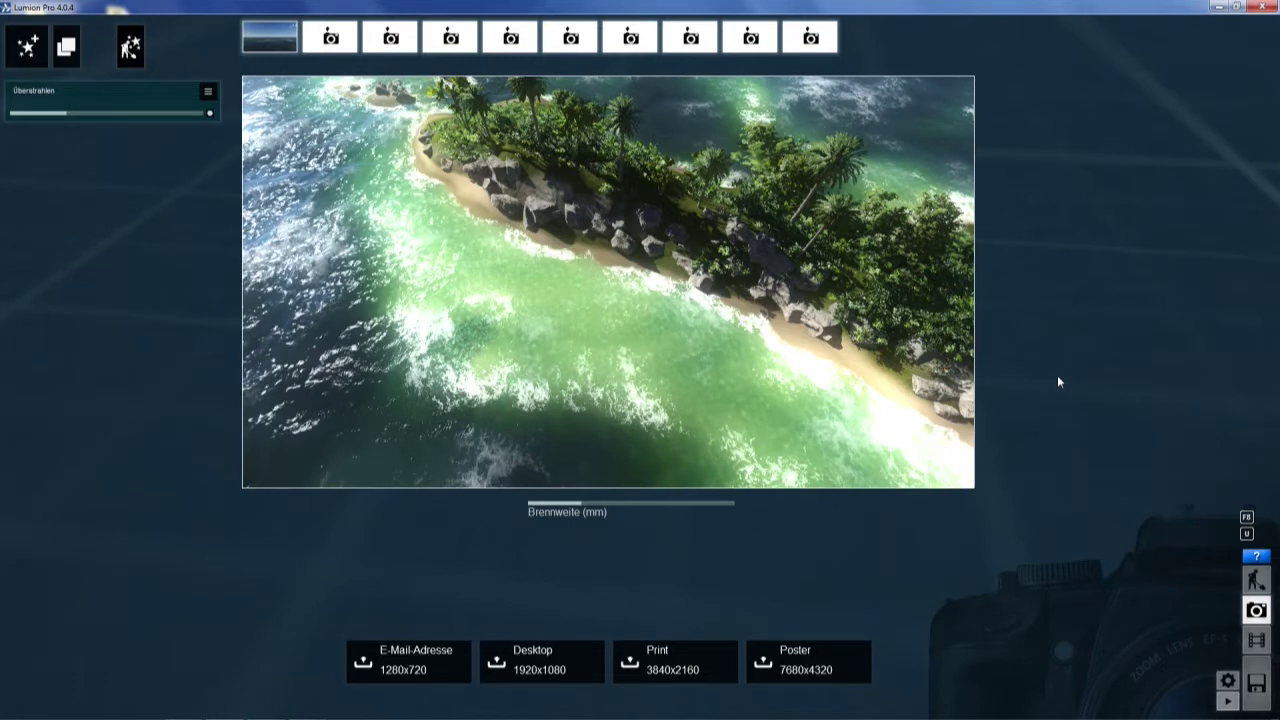
- Pull the camera back, then fly and tilt to frame palms and boulders above the surf
{"action": "left_click", "coordinate": [1256, 580]}
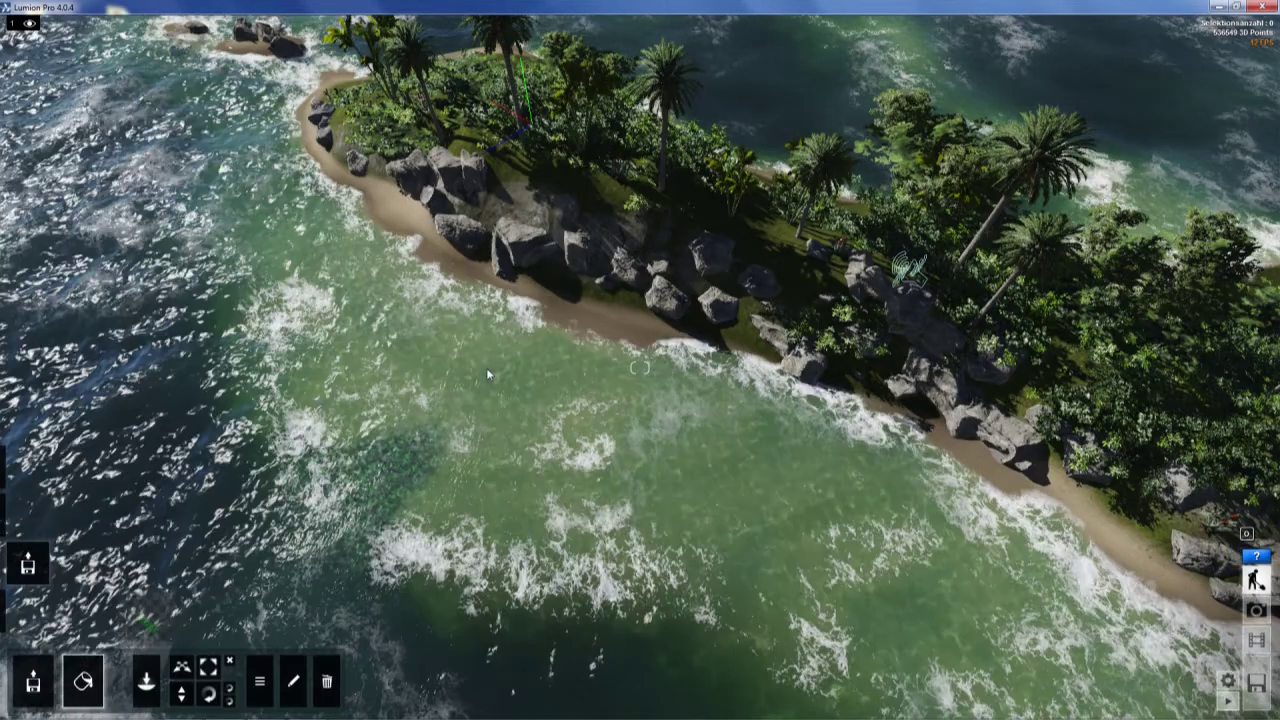
{"action": "right_click_drag", "start_coordinate": [486, 367], "coordinate": [486, 300]}
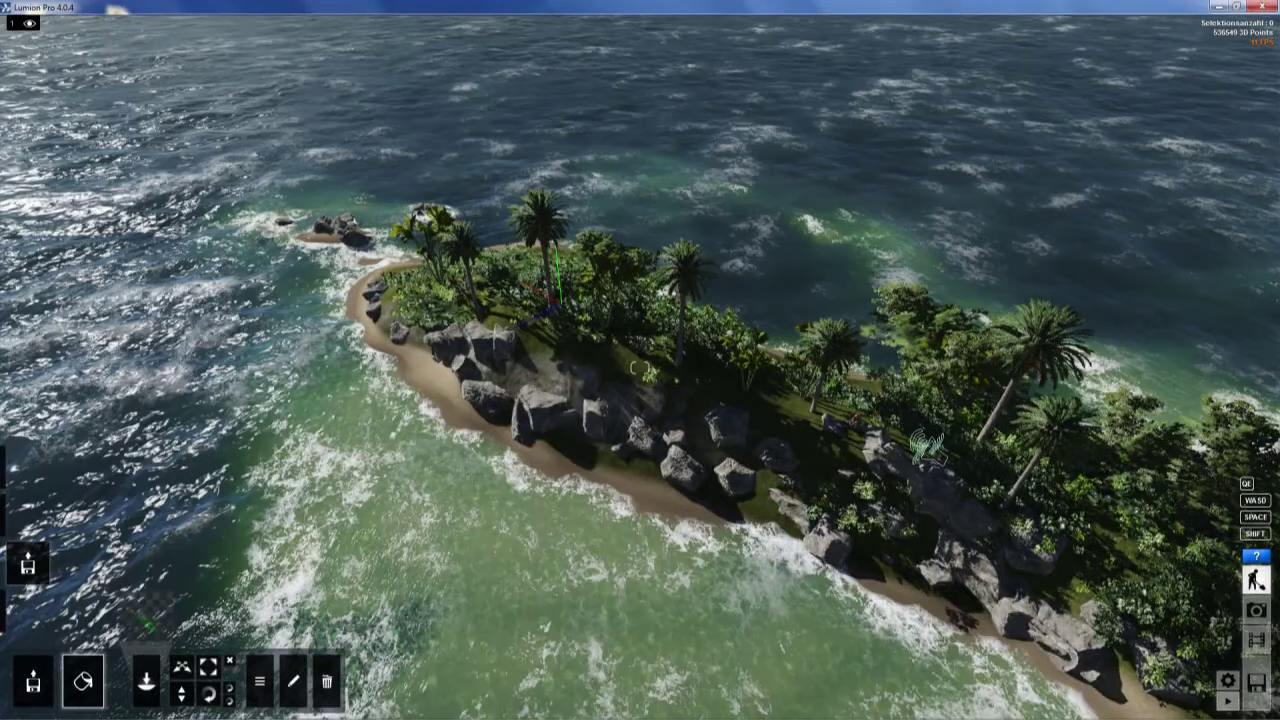
{"action": "left_click", "coordinate": [1256, 610]}
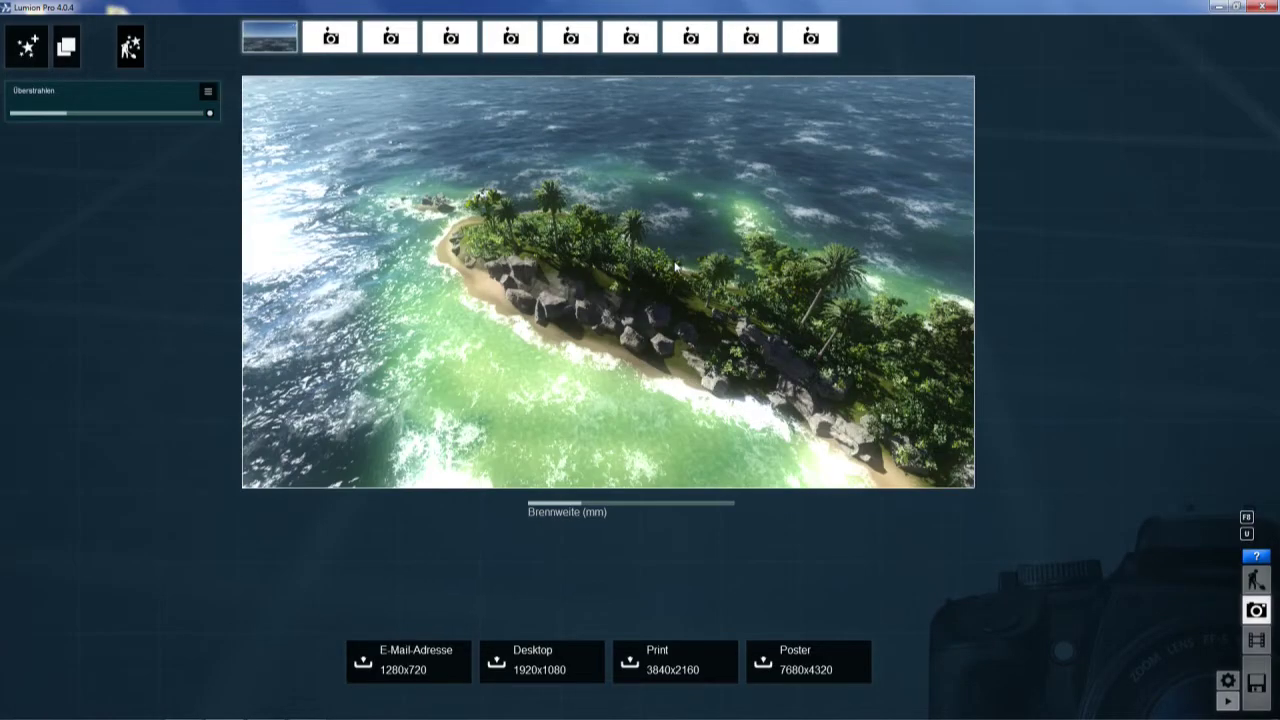
{"action": "mouse_move", "coordinate": [608, 282]}
{"action": "right_mouse_down"}
{"action": "mouse_move", "coordinate": [560, 282]}
{"action": "mouse_move", "coordinate": [590, 270]}
{"action": "mouse_move", "coordinate": [520, 262]}
{"action": "right_mouse_up"}
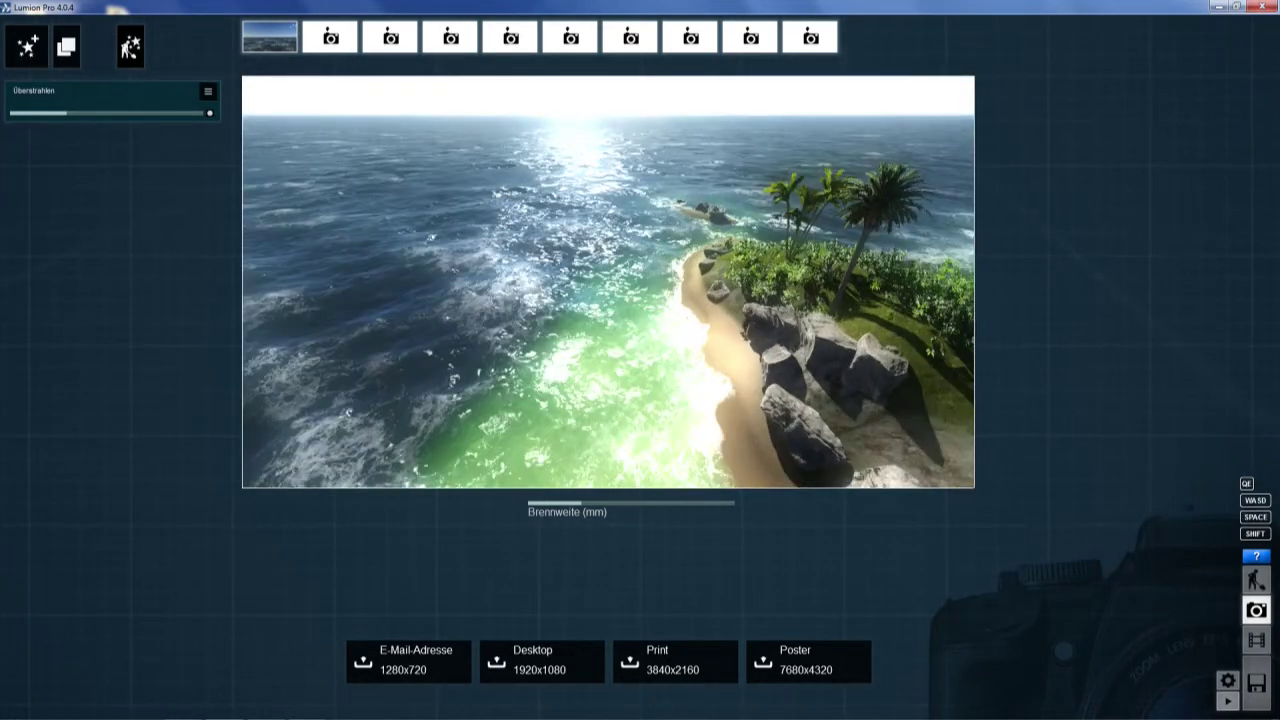
{"action": "key", "text": "w"}
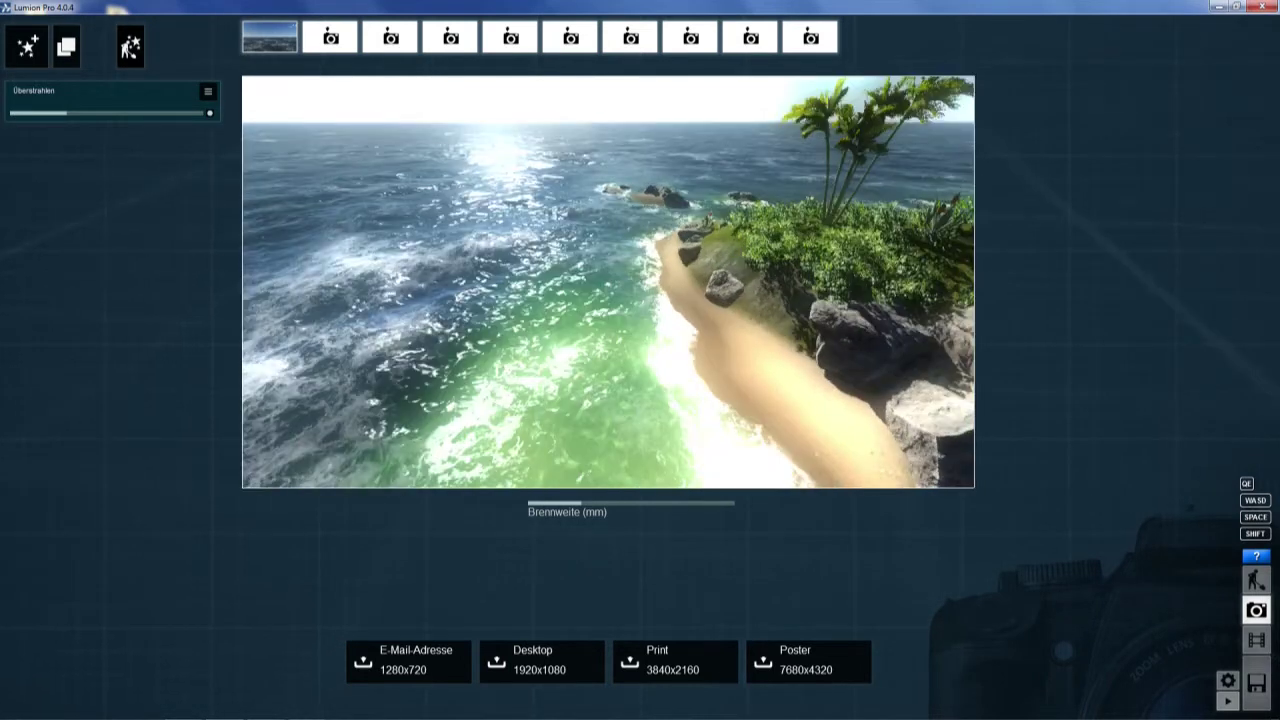
{"action": "right_click_drag", "start_coordinate": [608, 300], "coordinate": [600, 200]}
{"action": "right_click_drag", "start_coordinate": [608, 280], "coordinate": [580, 282]}
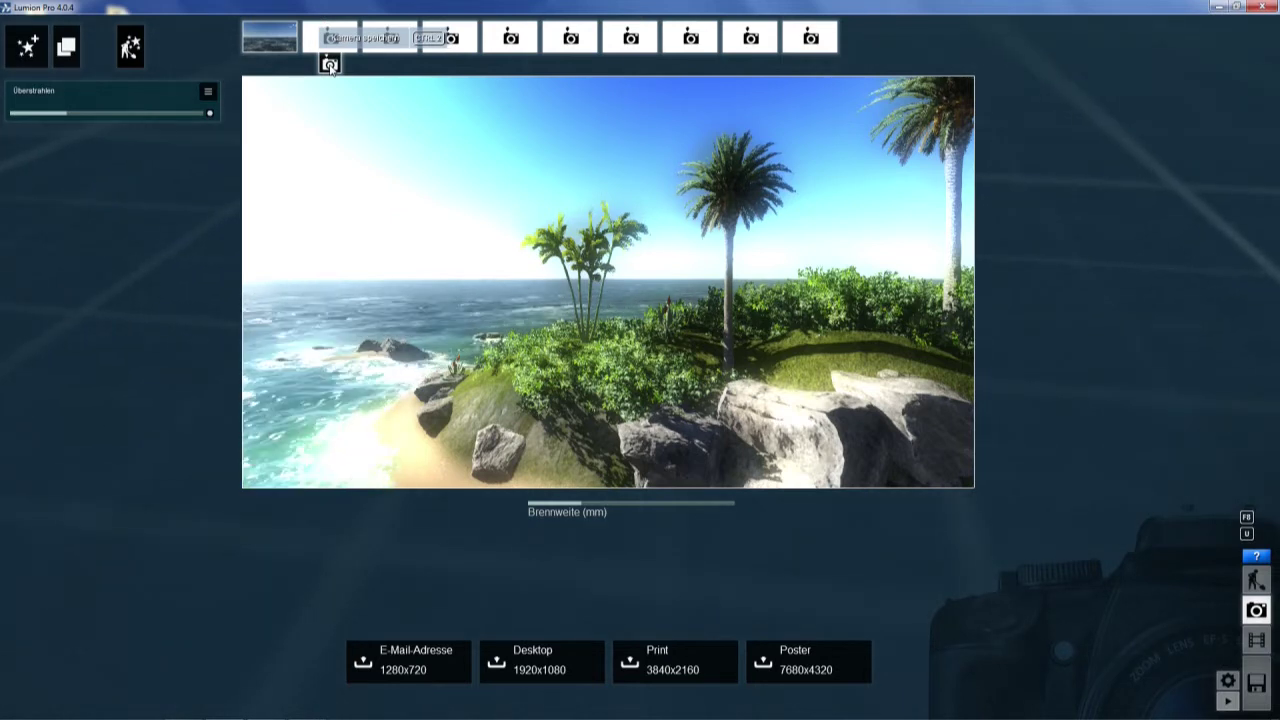
- Save the shore view as camera 2, then fly in among the palms and save camera 3
{"action": "left_click", "coordinate": [330, 65]}
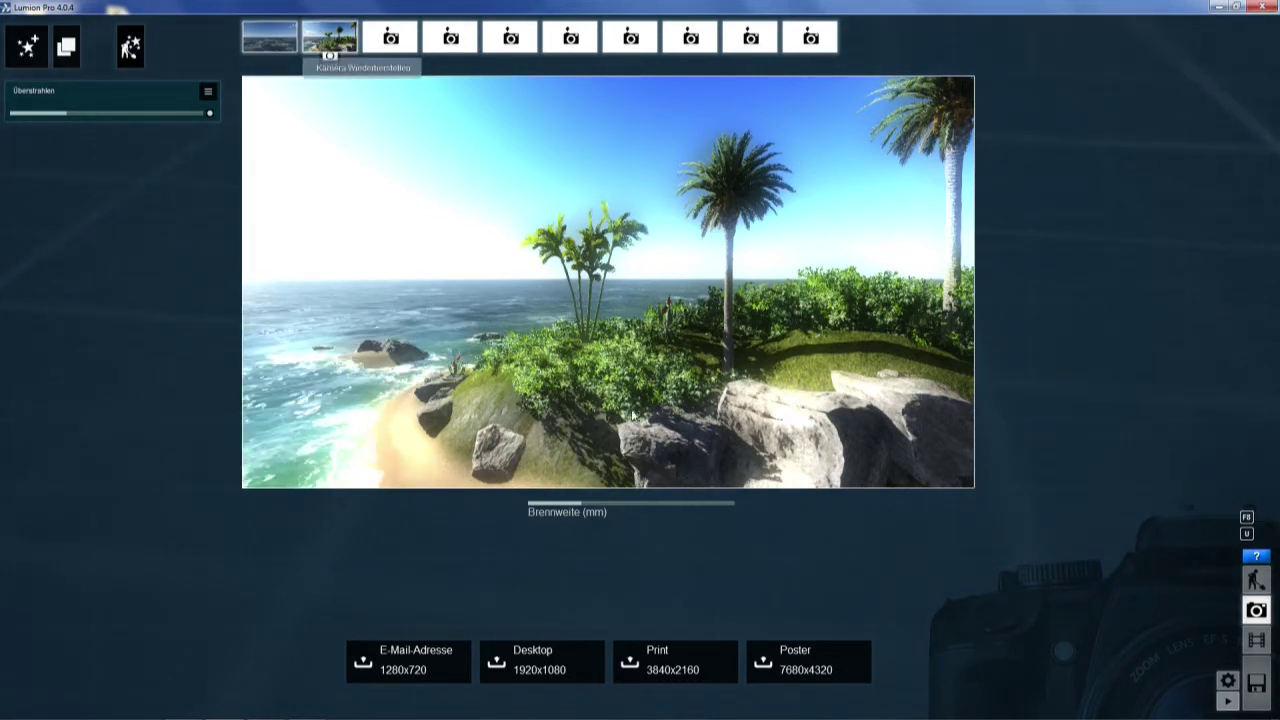
{"action": "right_click_drag", "start_coordinate": [567, 378], "coordinate": [360, 380]}
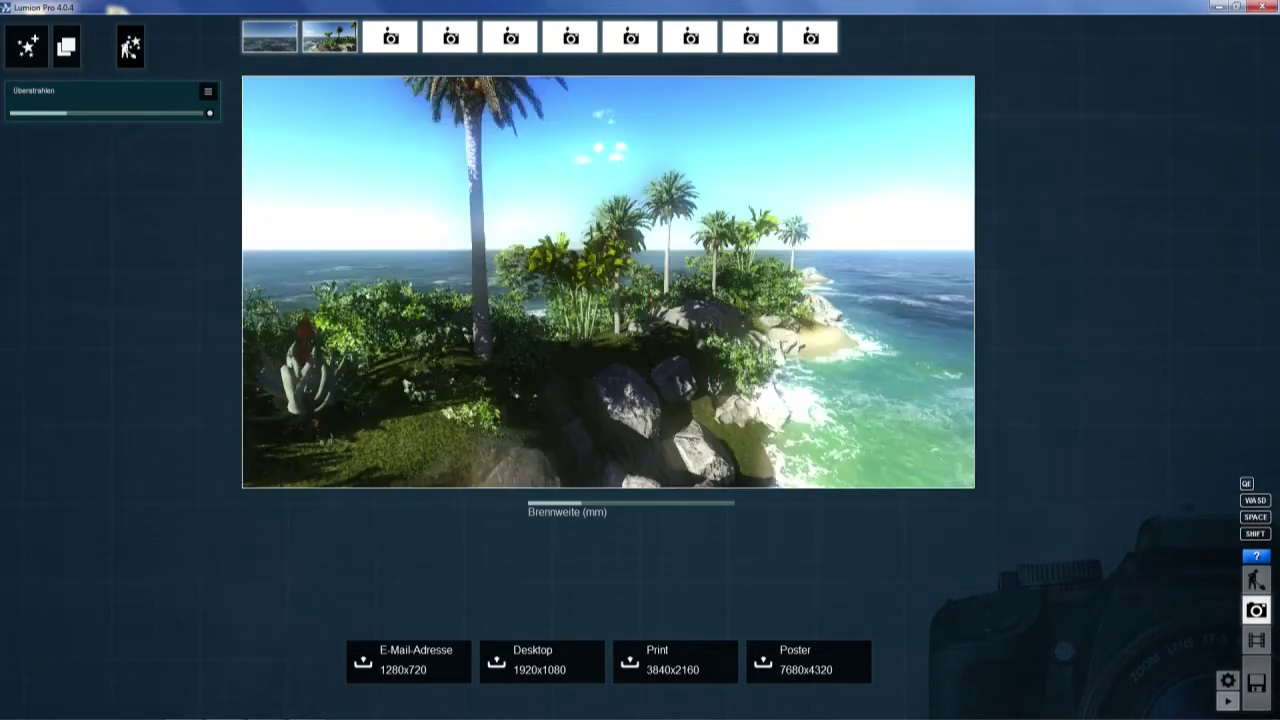
{"action": "key", "text": "w"}
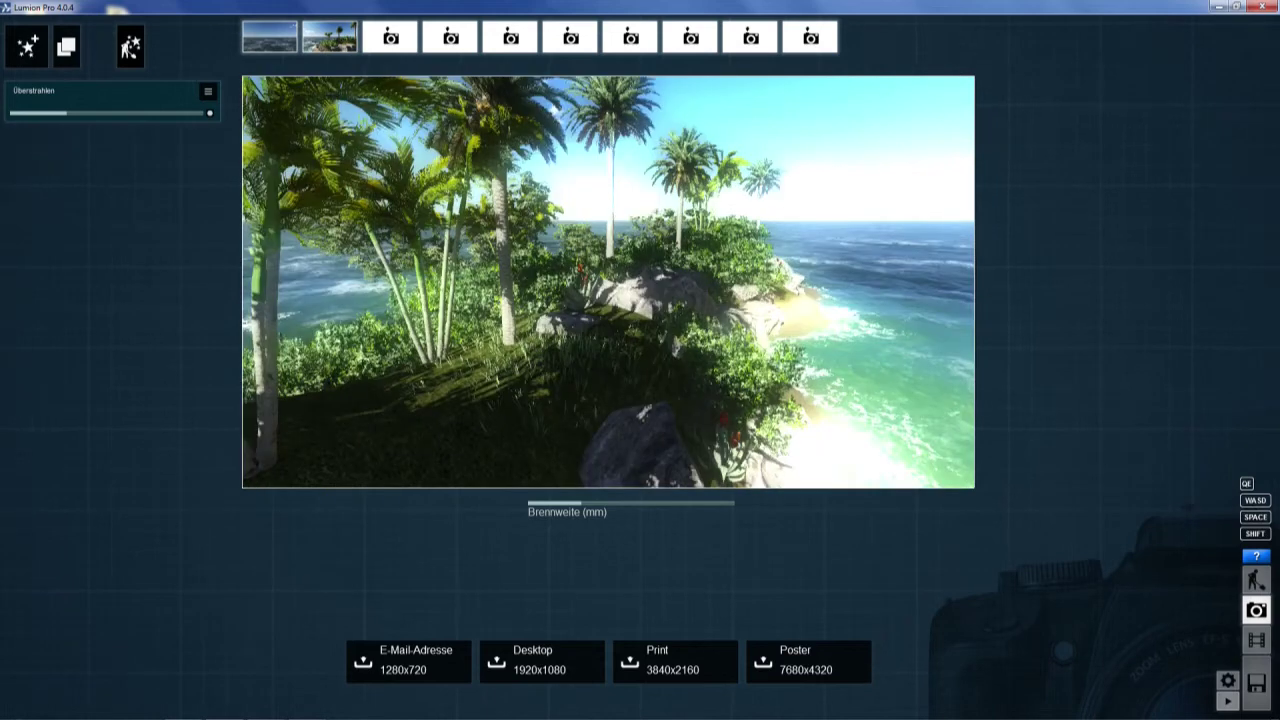
{"action": "key", "text": "w"}
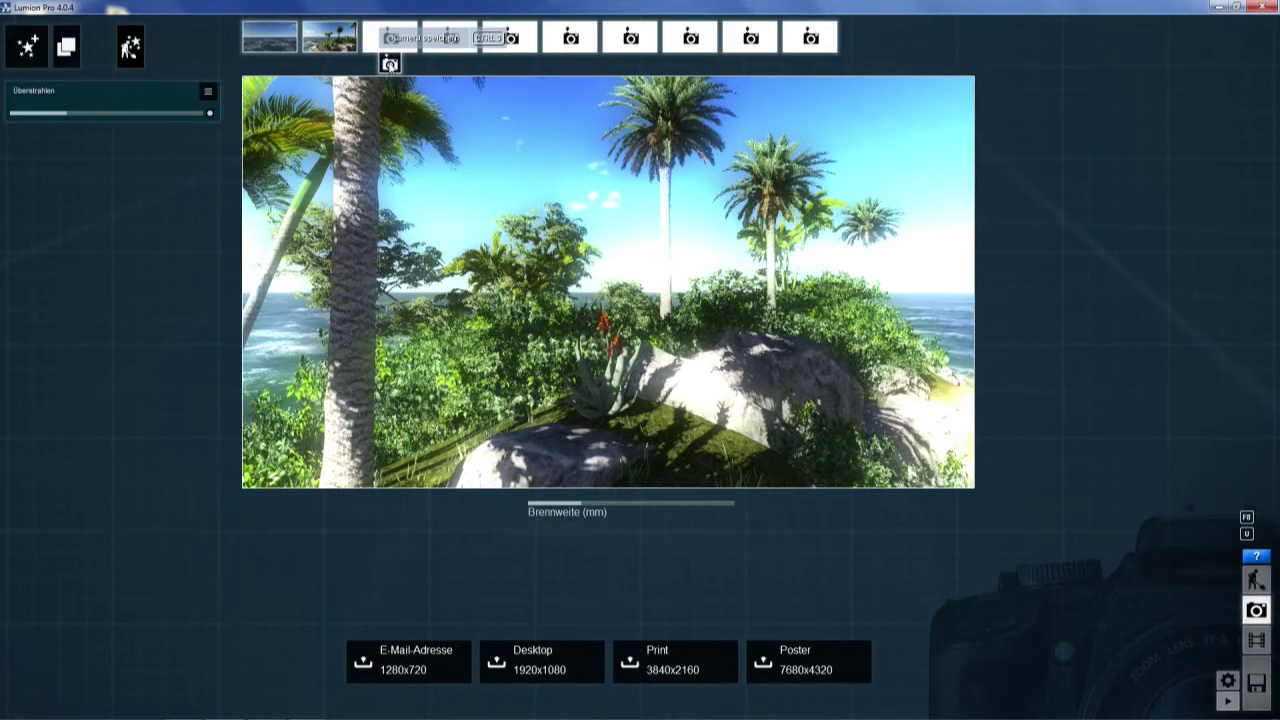
{"action": "left_click", "coordinate": [390, 64]}
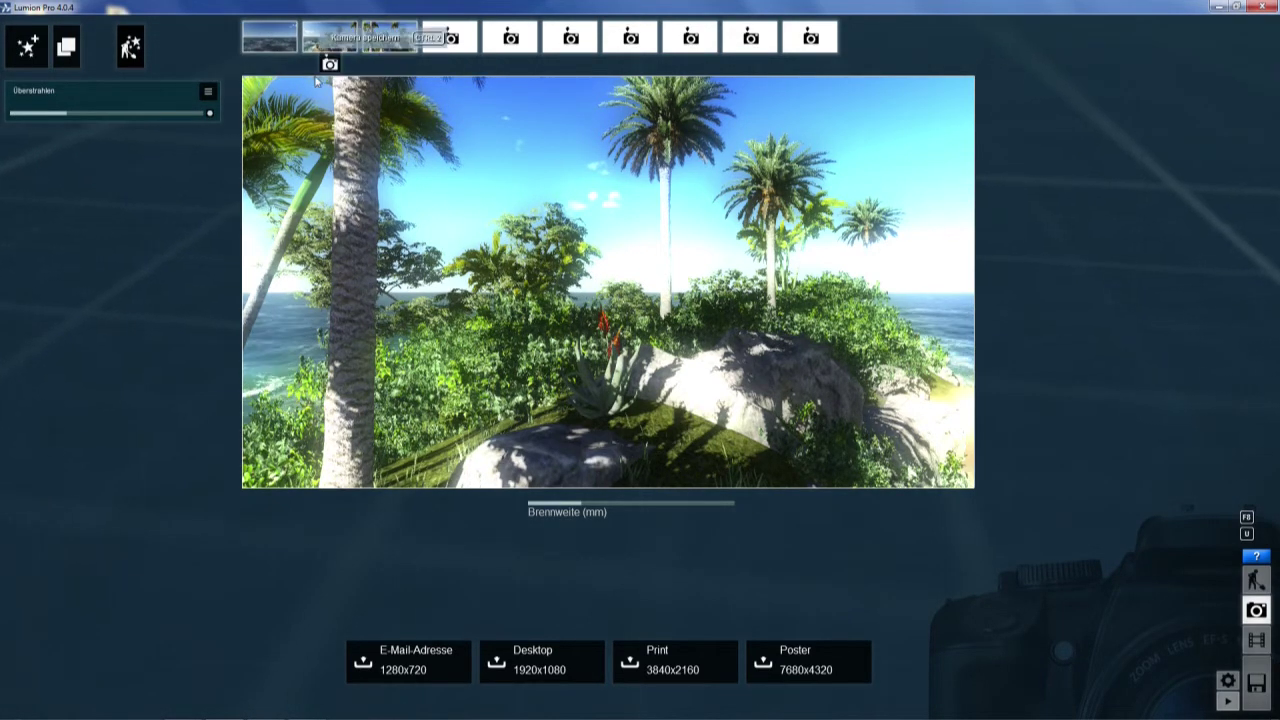
- Recall the three saved views (open sea, shore, palms) to compare them
{"action": "left_click", "coordinate": [272, 40]}
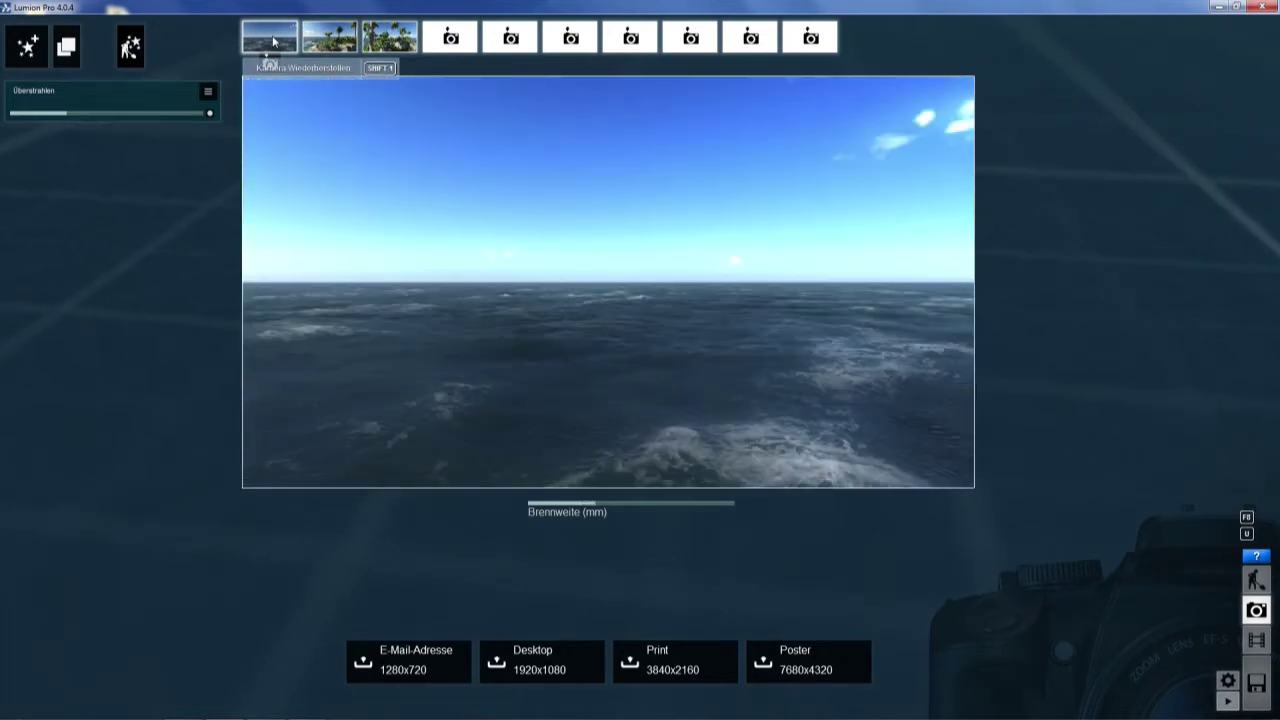
{"action": "left_click", "coordinate": [333, 44]}
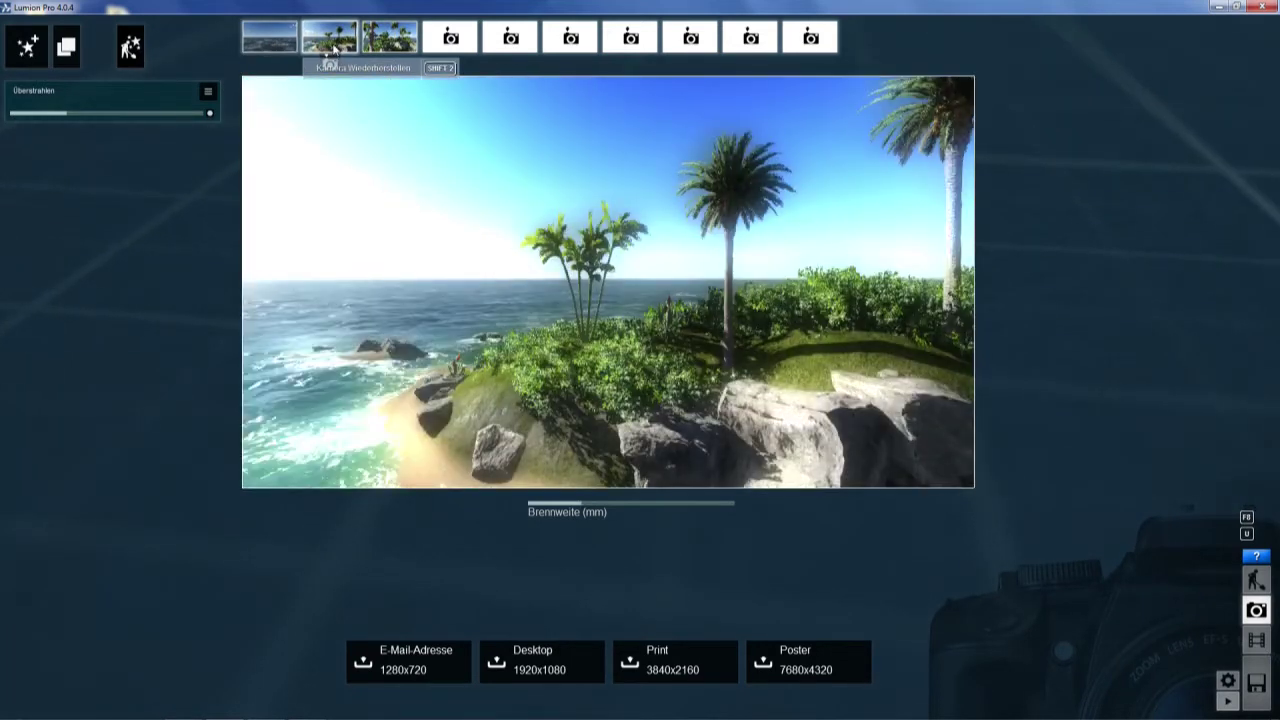
{"action": "left_click", "coordinate": [388, 40]}
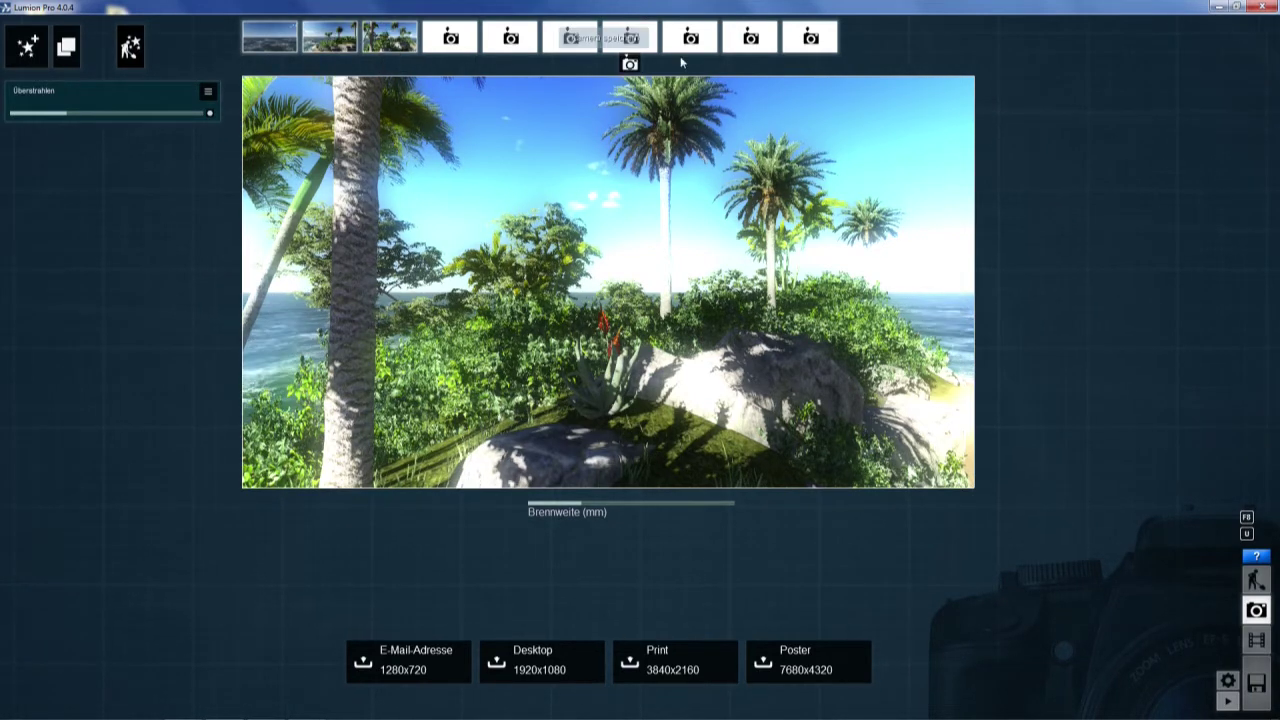
- Set Überstrahlen to 0.9 and lengthen the focal length to zoom on the agave and rock
{"action": "left_click_drag", "start_coordinate": [61, 112], "coordinate": [43, 115]}
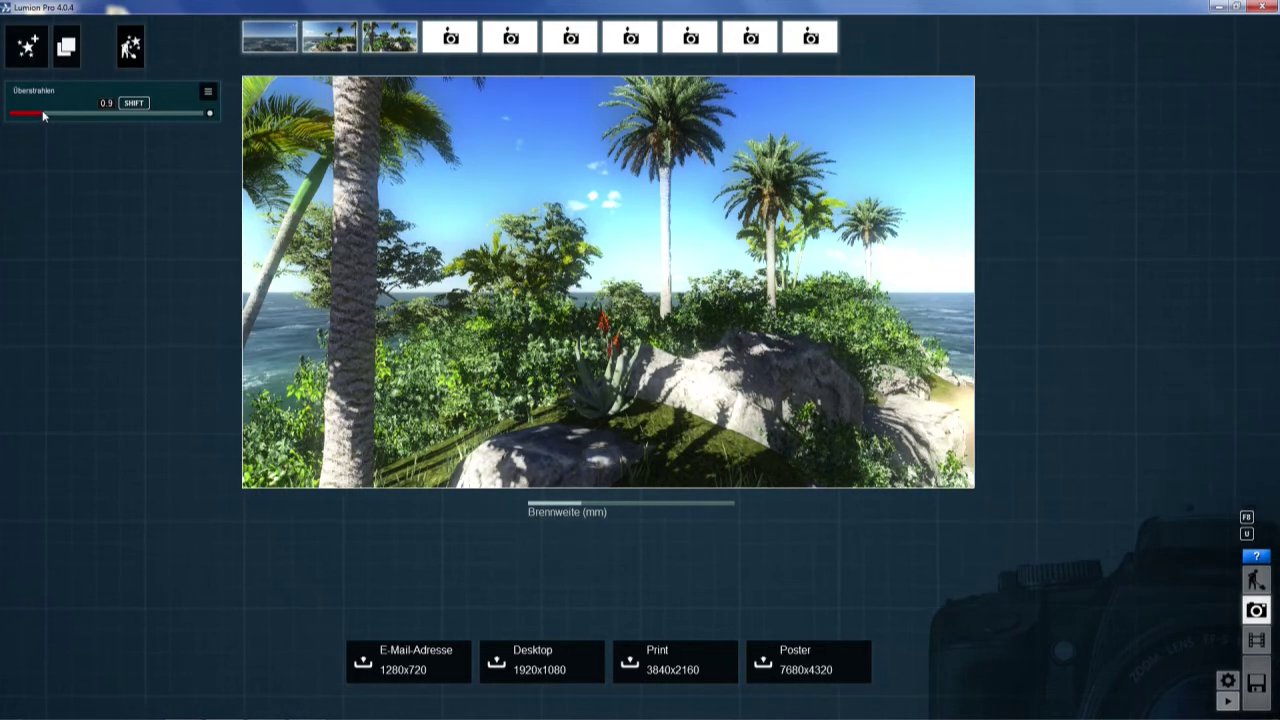
{"action": "left_click_drag", "start_coordinate": [43, 115], "coordinate": [43, 114]}
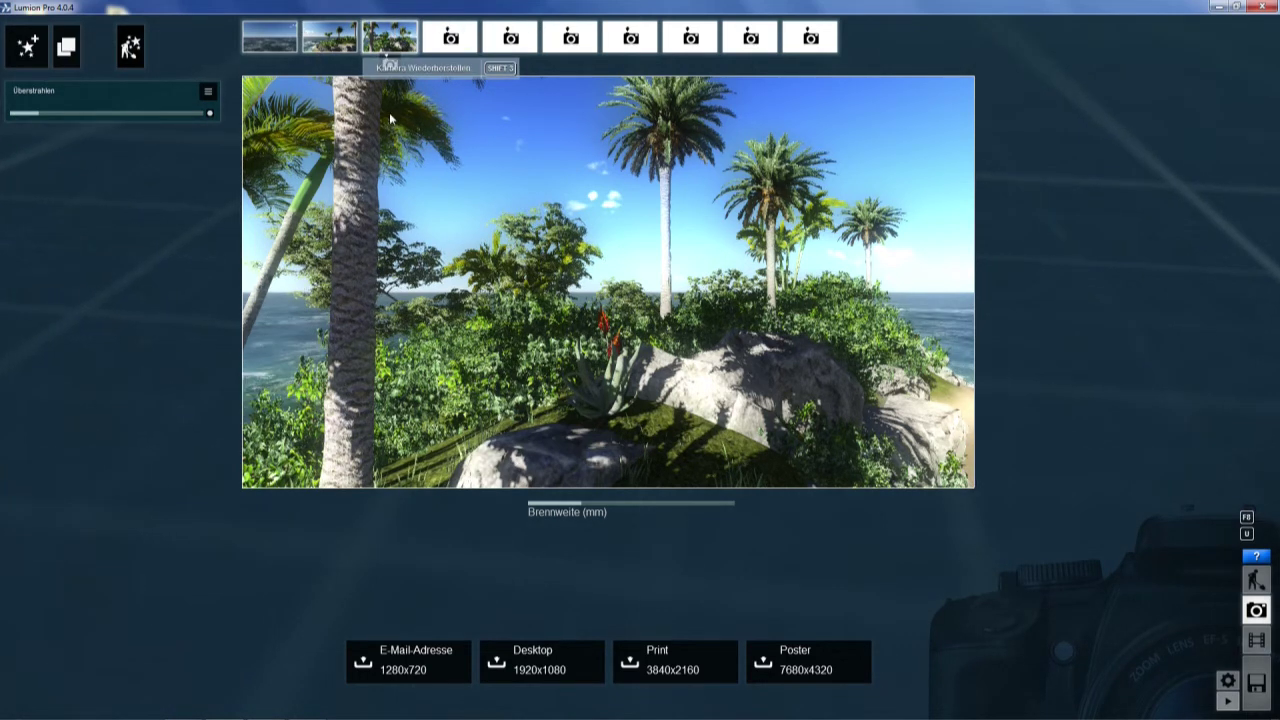
{"action": "mouse_move", "coordinate": [582, 503]}
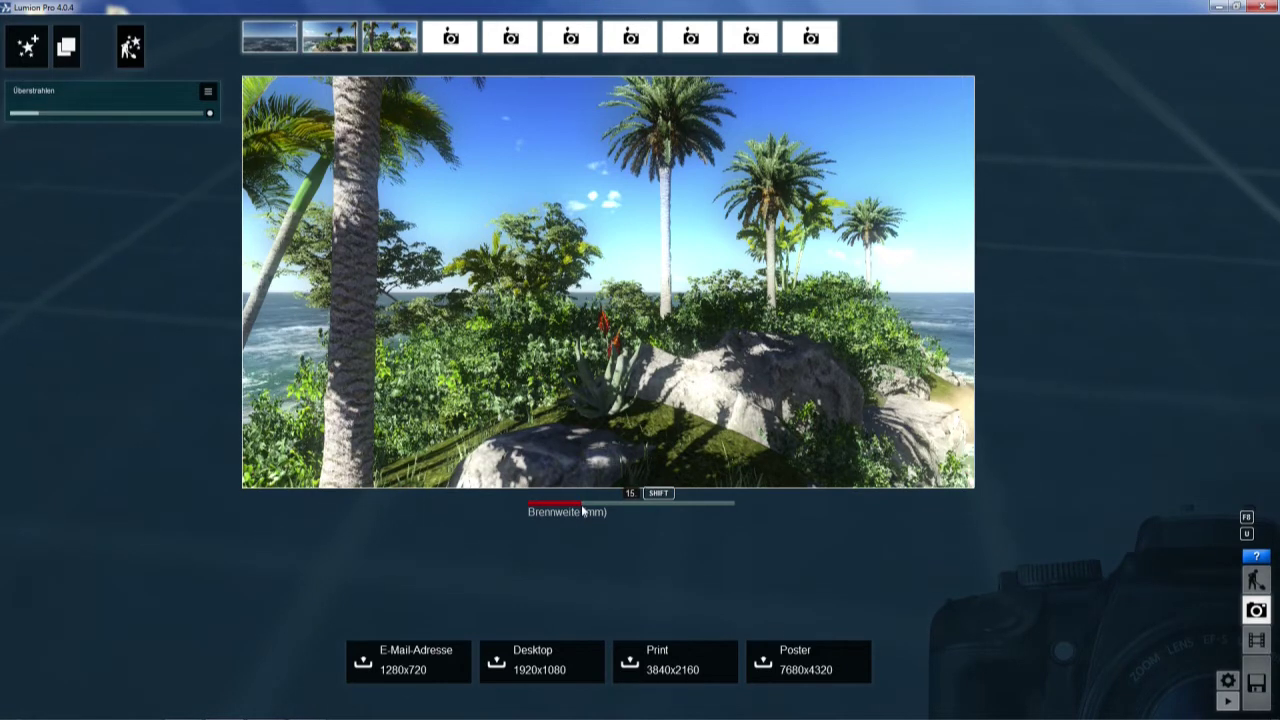
{"action": "left_click_drag", "start_coordinate": [585, 506], "coordinate": [610, 508]}
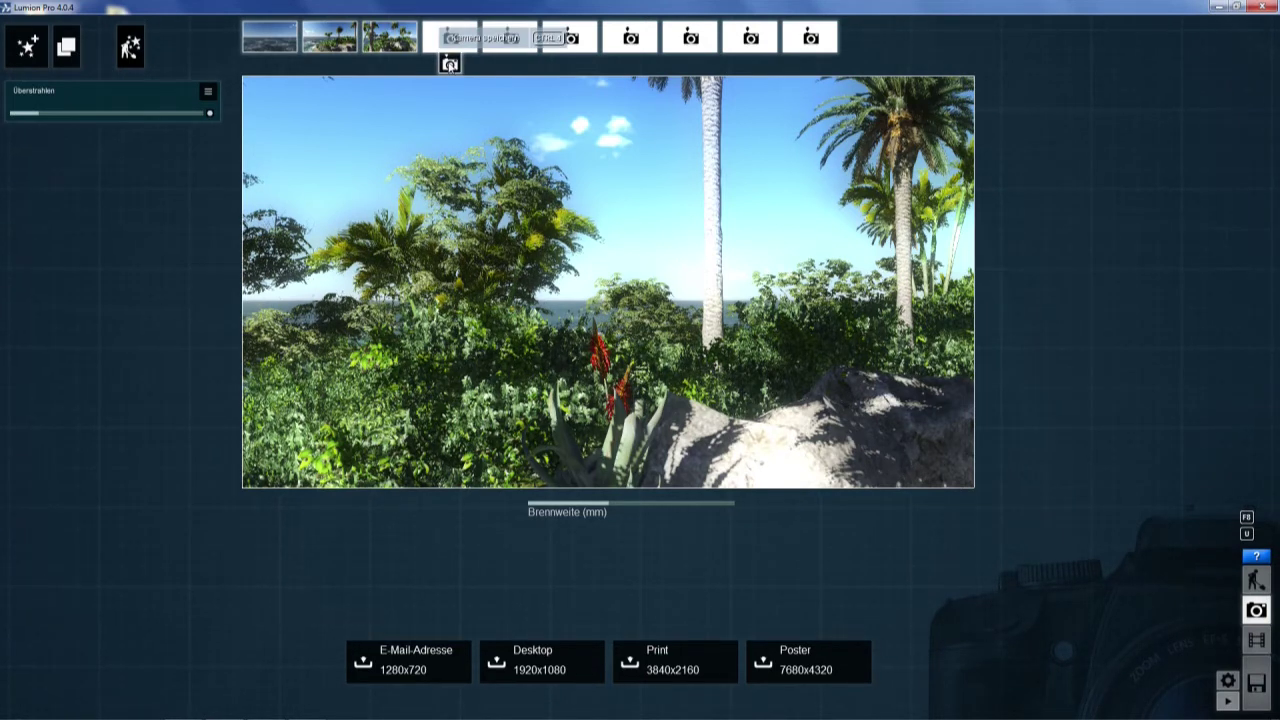
- Save the zoomed agave view as camera 4, compare cameras 3 and 4, then aim up into the palms
{"action": "left_click", "coordinate": [449, 66]}
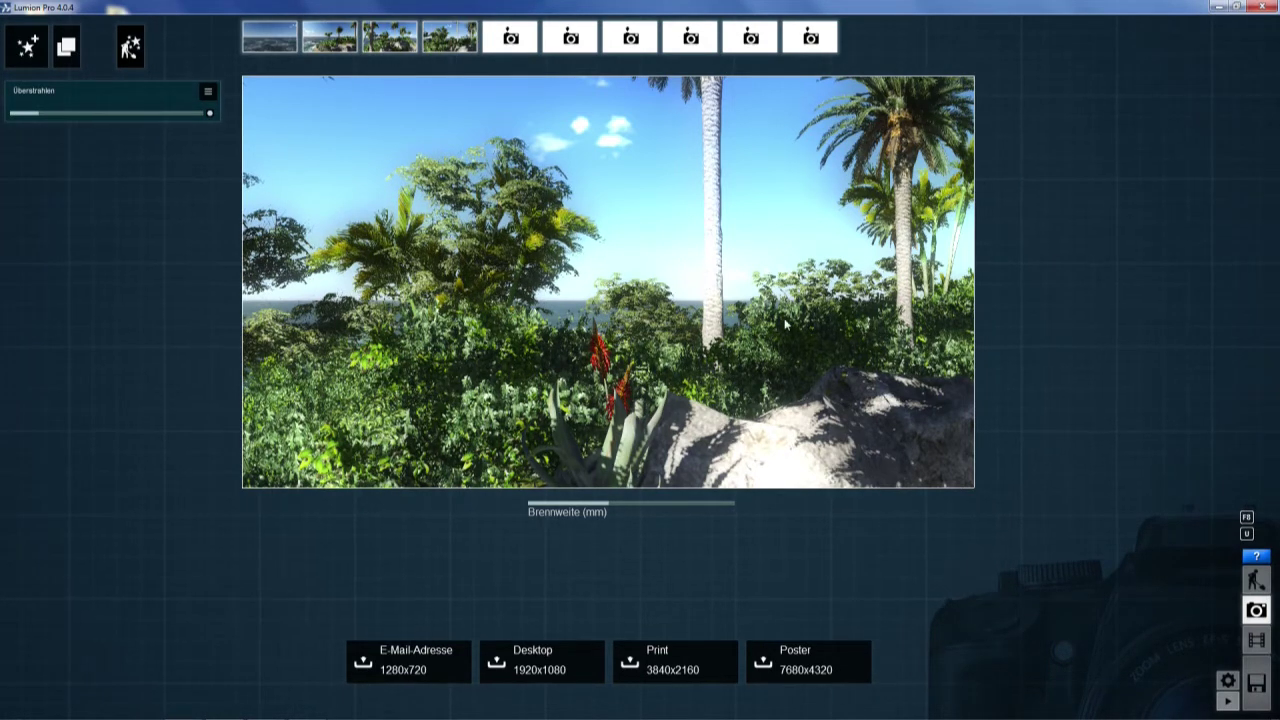
{"action": "left_click", "coordinate": [389, 45]}
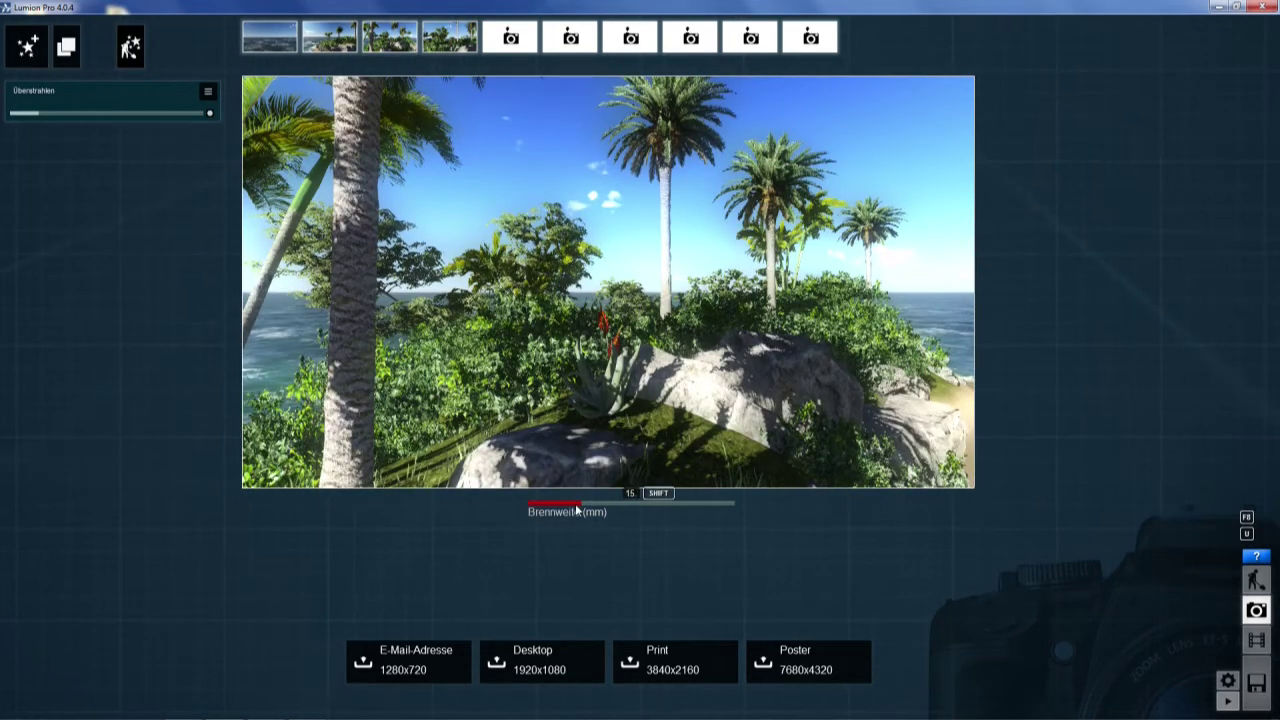
{"action": "left_click", "coordinate": [450, 36]}
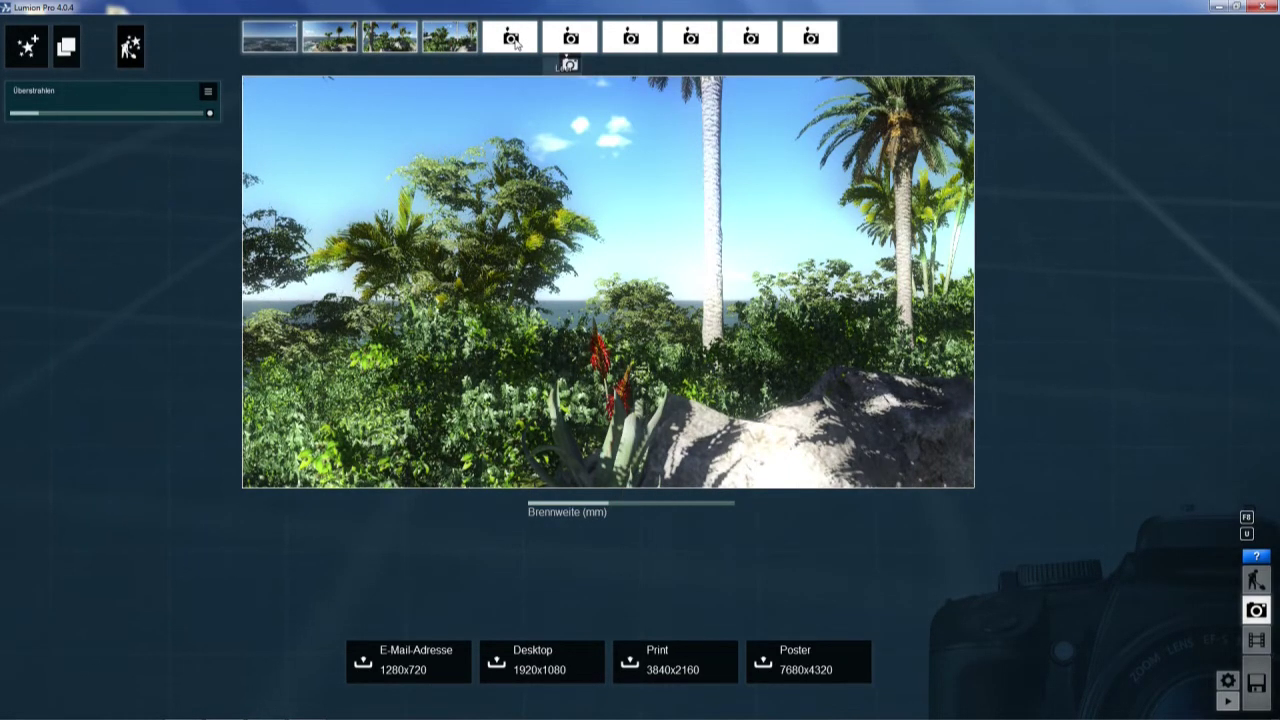
{"action": "left_click", "coordinate": [389, 32]}
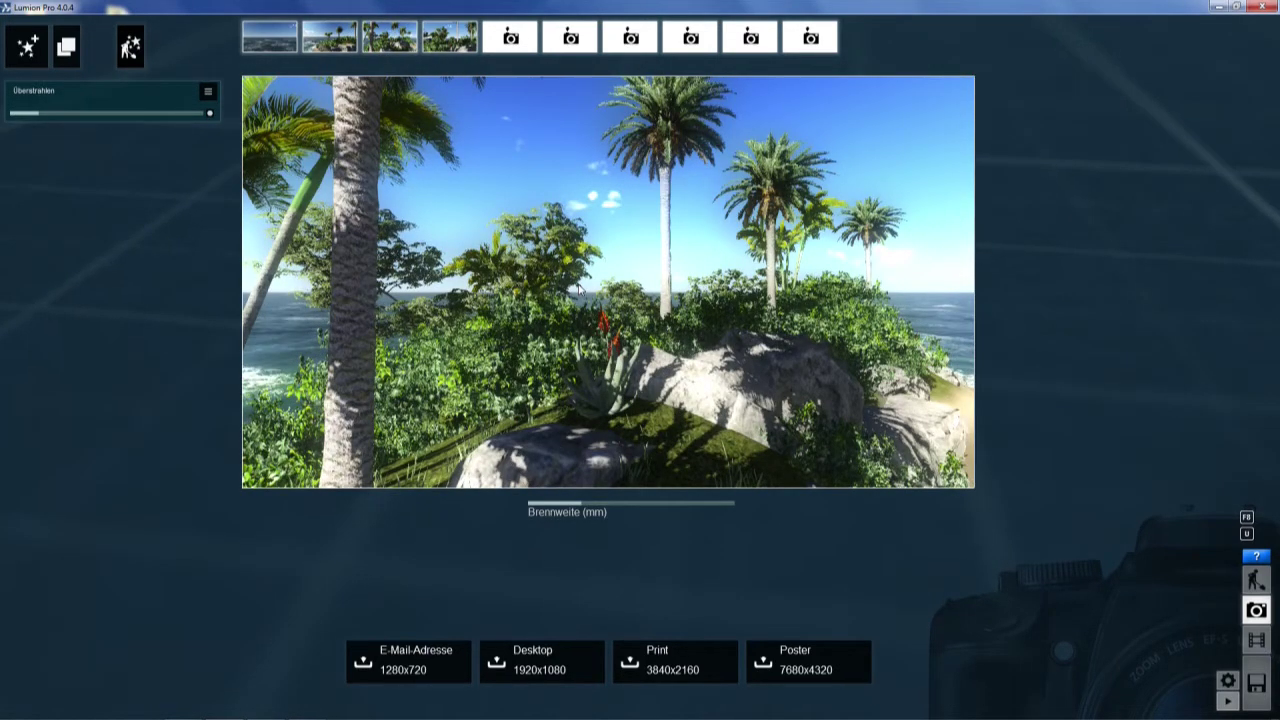
{"action": "mouse_move", "coordinate": [578, 289]}
{"action": "right_mouse_down"}
{"action": "mouse_move", "coordinate": [592, 290]}
{"action": "mouse_move", "coordinate": [600, 240]}
{"action": "mouse_move", "coordinate": [548, 352]}
{"action": "right_mouse_up"}
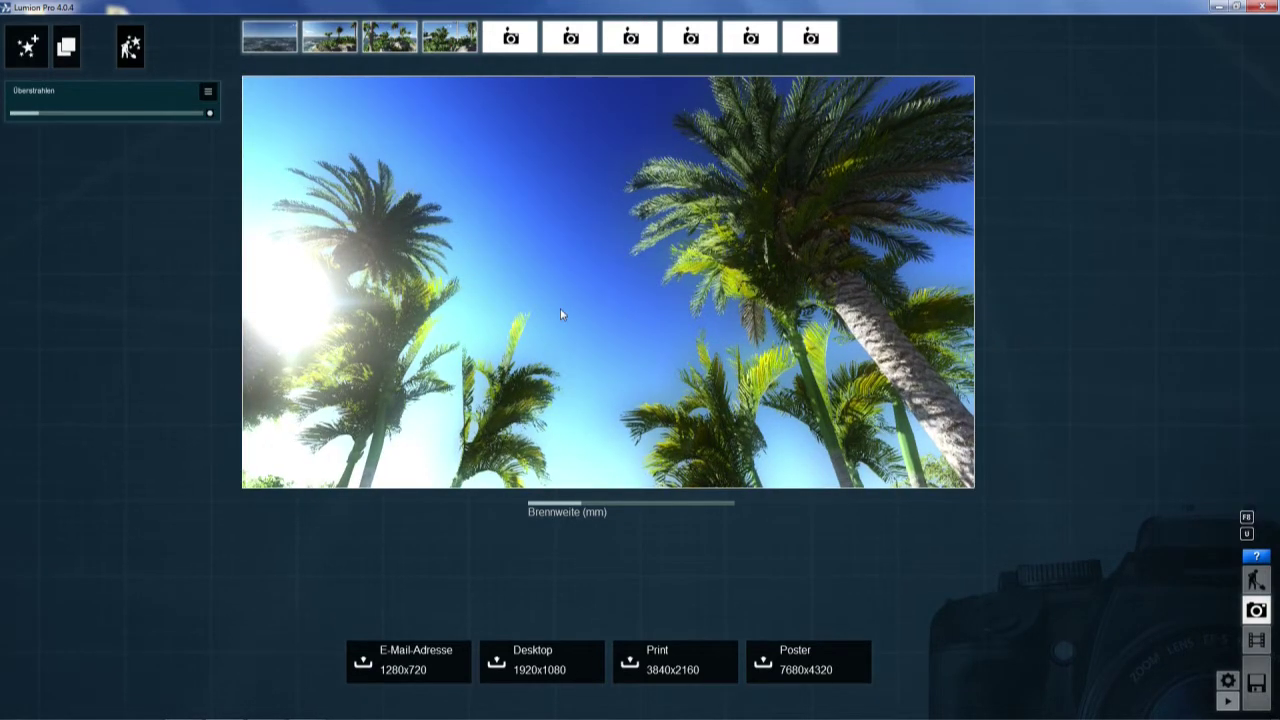
- Save camera 5, tilt down toward the horizon and re-save it, then recall camera 3
{"action": "left_click", "coordinate": [509, 64]}
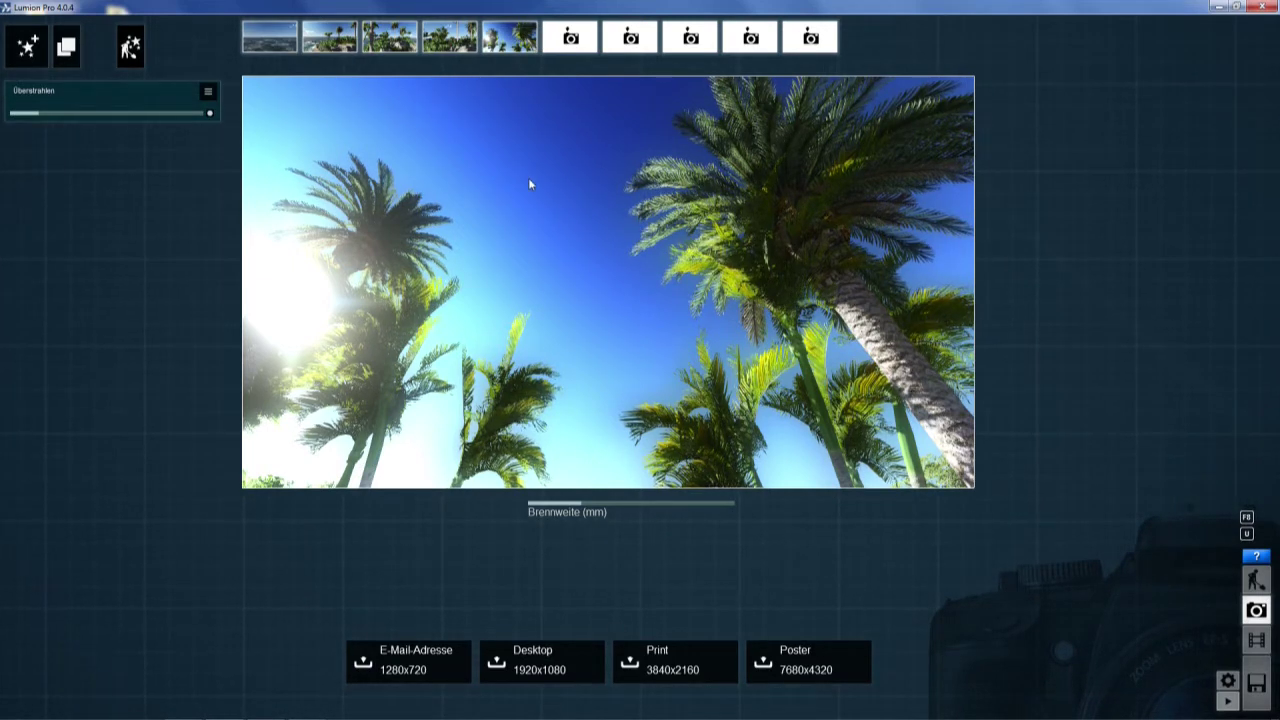
{"action": "right_click_drag", "start_coordinate": [487, 181], "coordinate": [487, 420]}
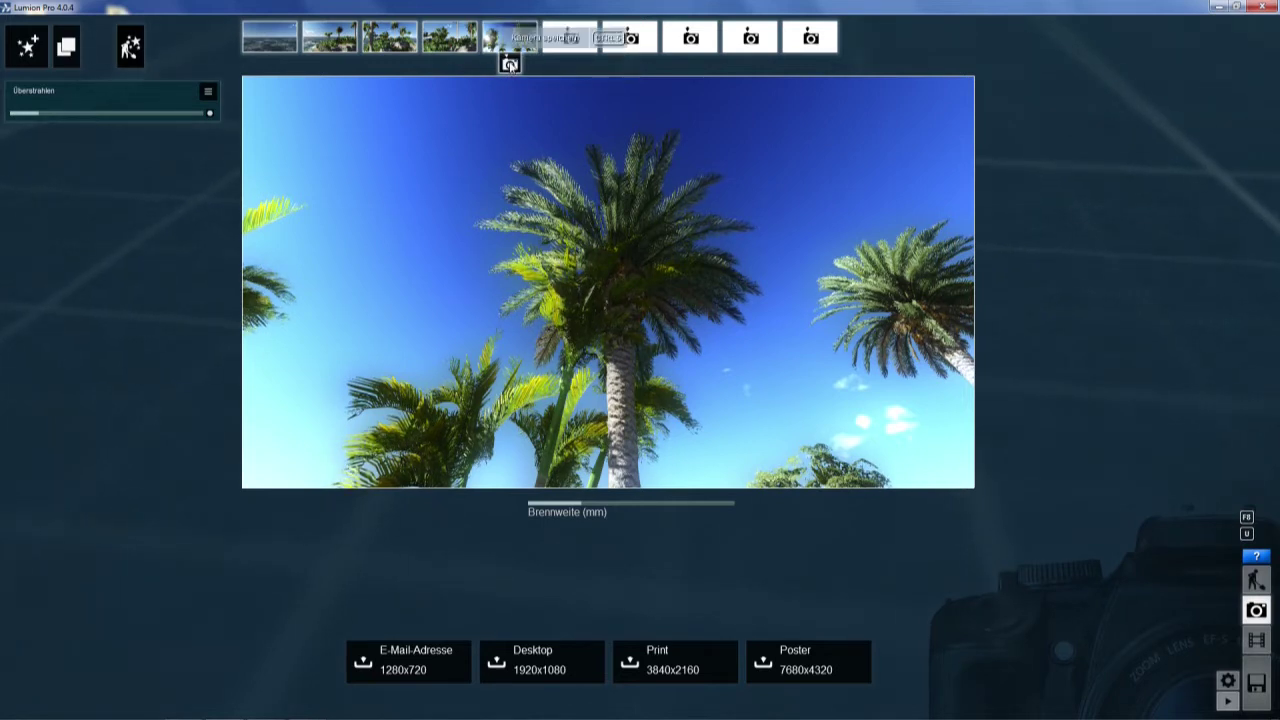
{"action": "left_click", "coordinate": [510, 64]}
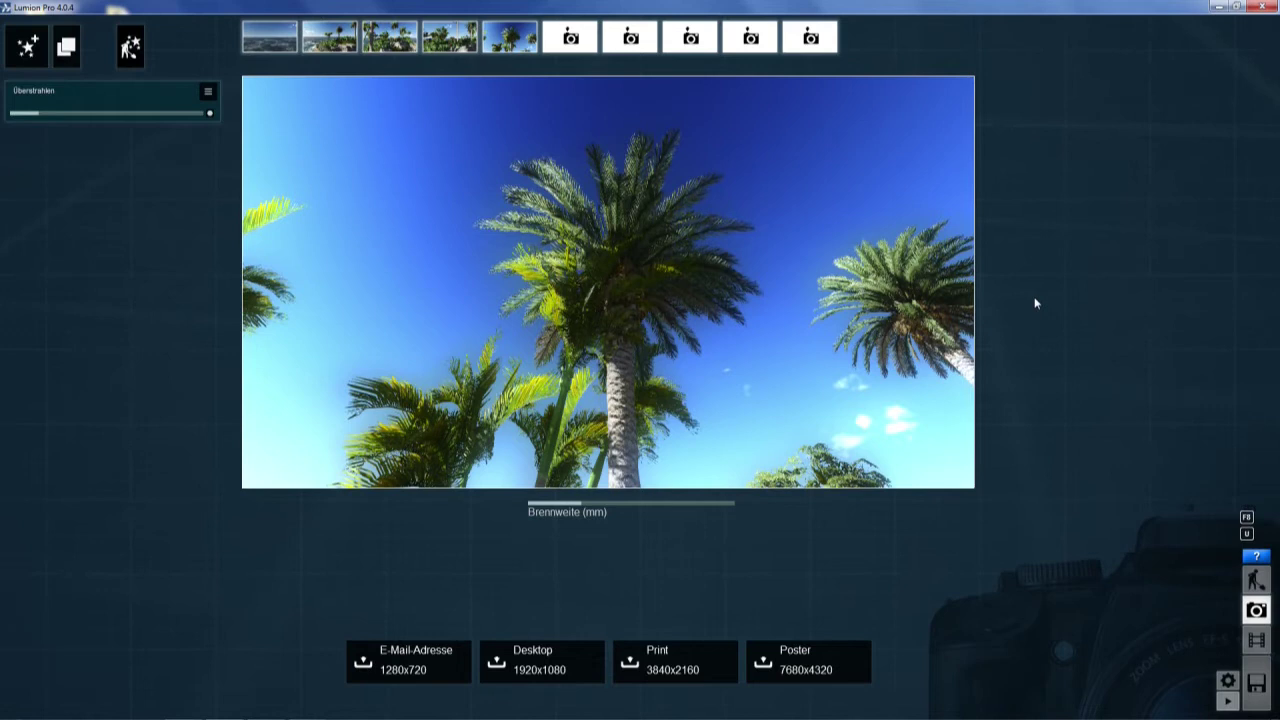
{"action": "left_click", "coordinate": [395, 40]}
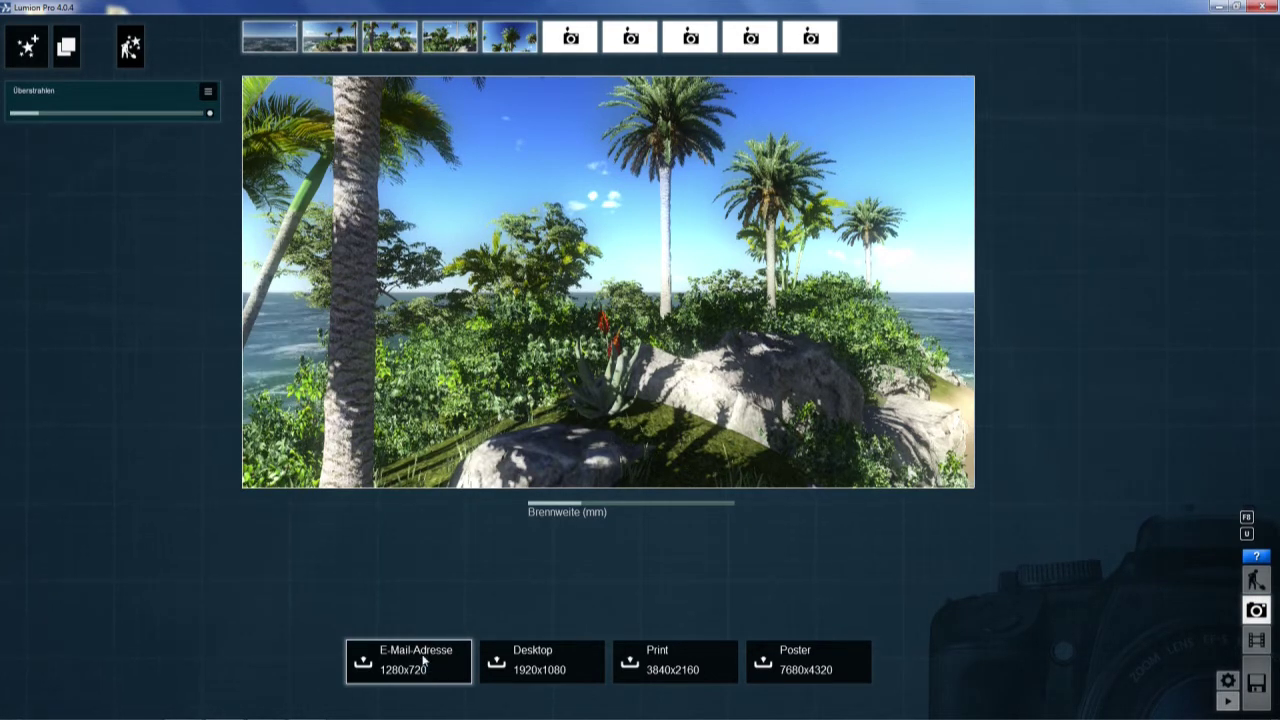
- Render the view at E-Mail size 1280x720 and save it as Island.jpg on the Desktop
{"action": "left_click", "coordinate": [424, 659]}
{"action": "type", "text": "Island"}
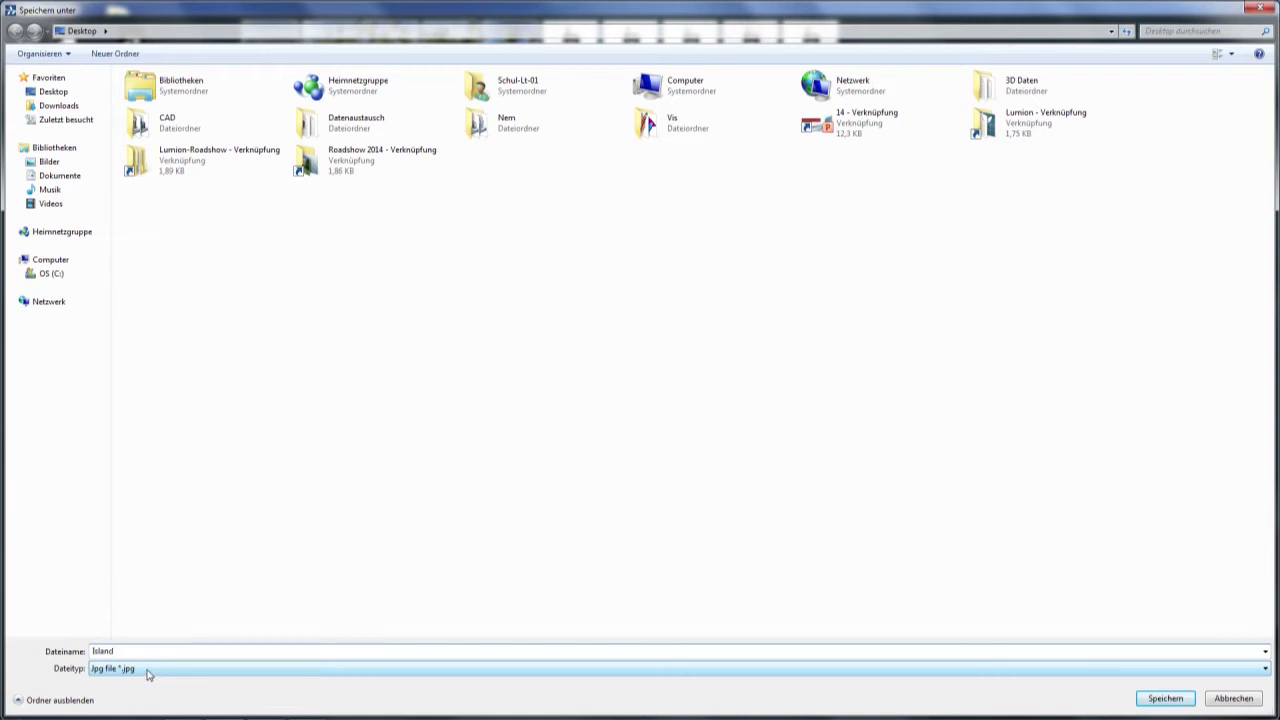
{"action": "left_click", "coordinate": [148, 674]}
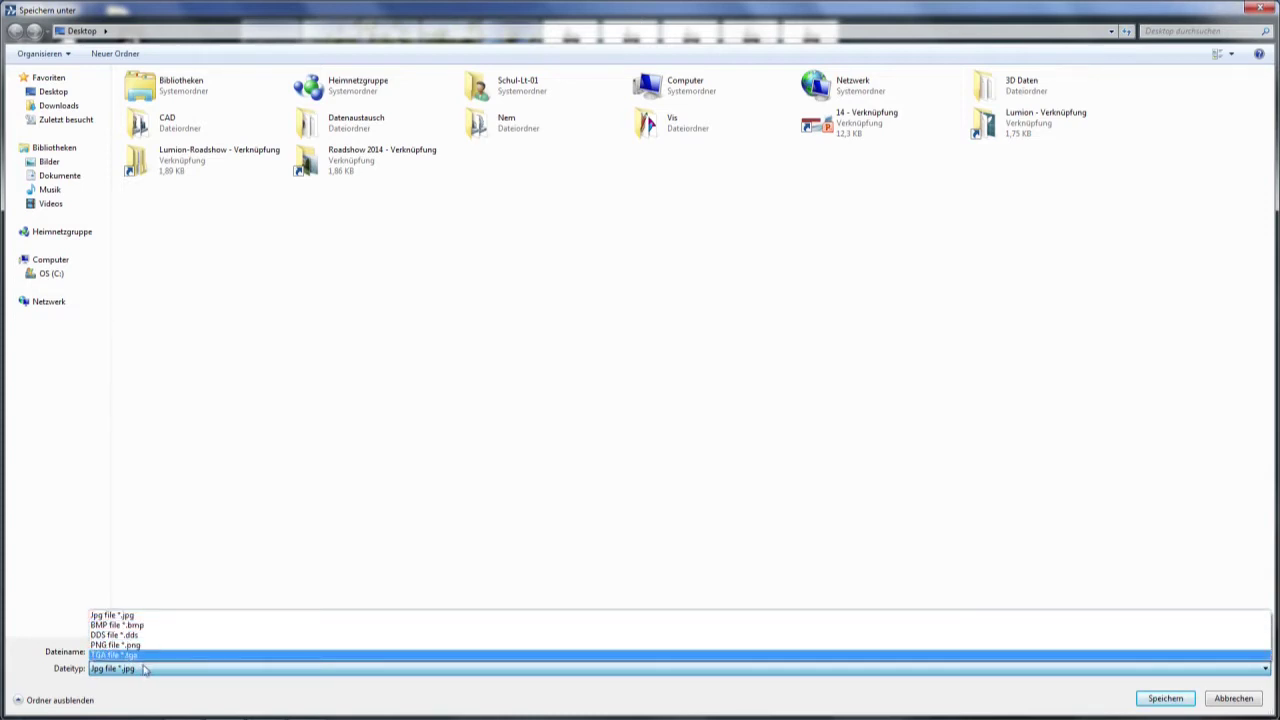
{"action": "left_click", "coordinate": [126, 616]}
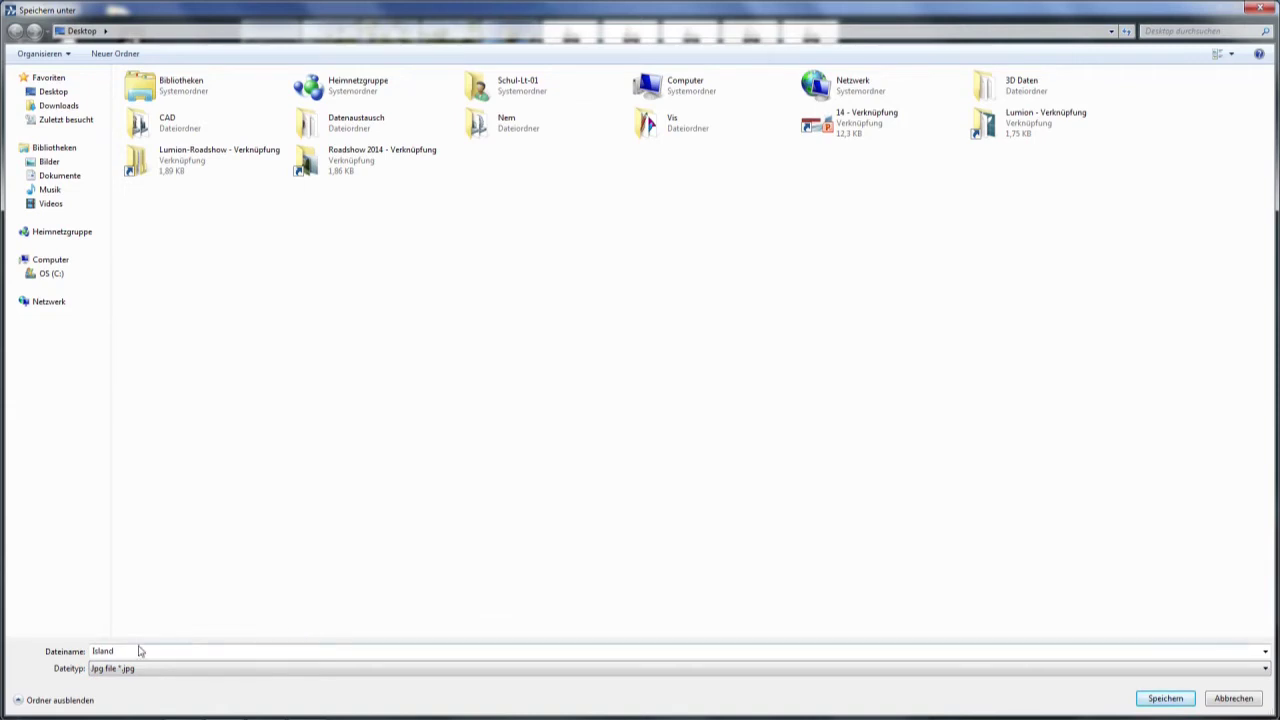
{"action": "left_click", "coordinate": [1161, 702]}
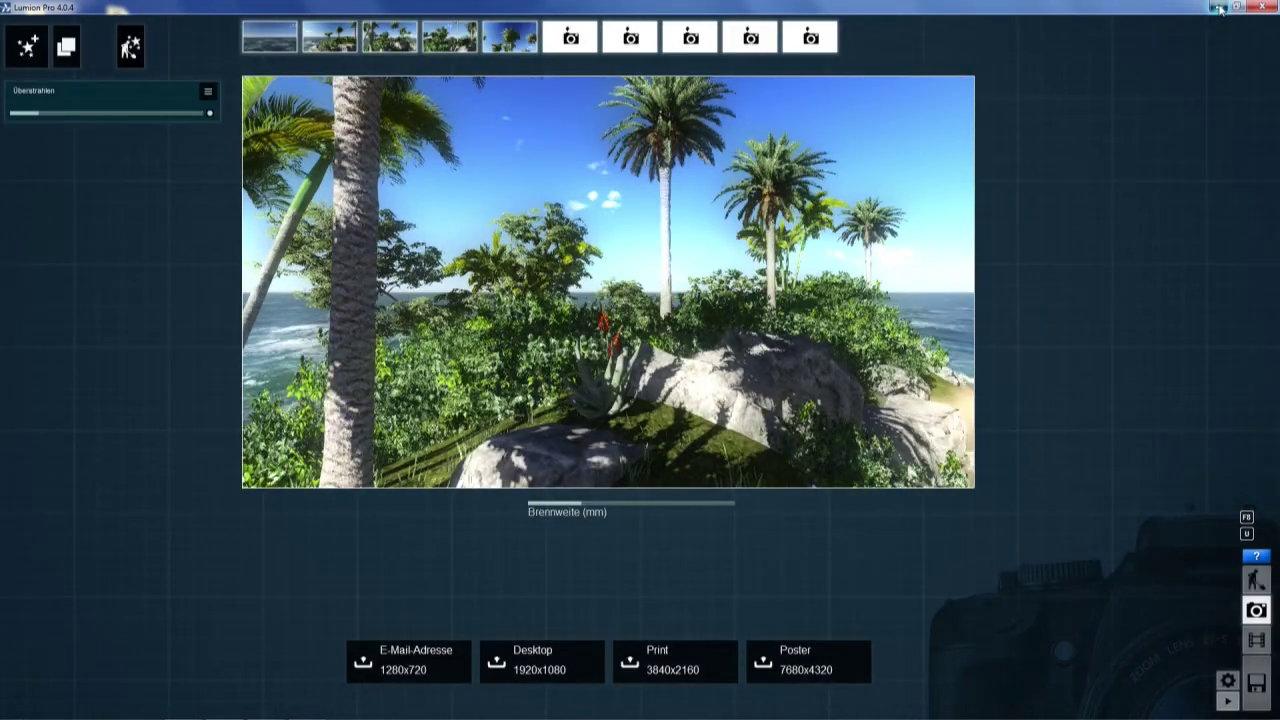
{"action": "left_click", "coordinate": [1218, 6]}
{"action": "double_click", "coordinate": [118, 420]}
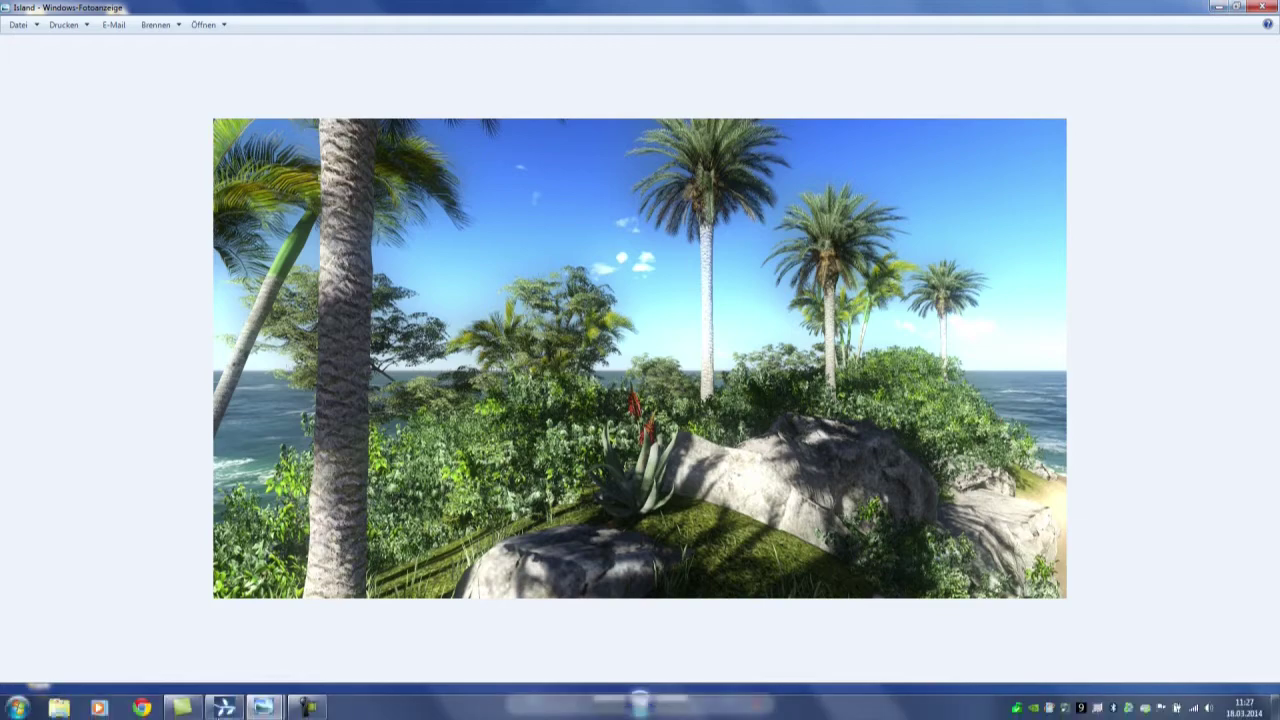
{"action": "left_click", "coordinate": [225, 706]}
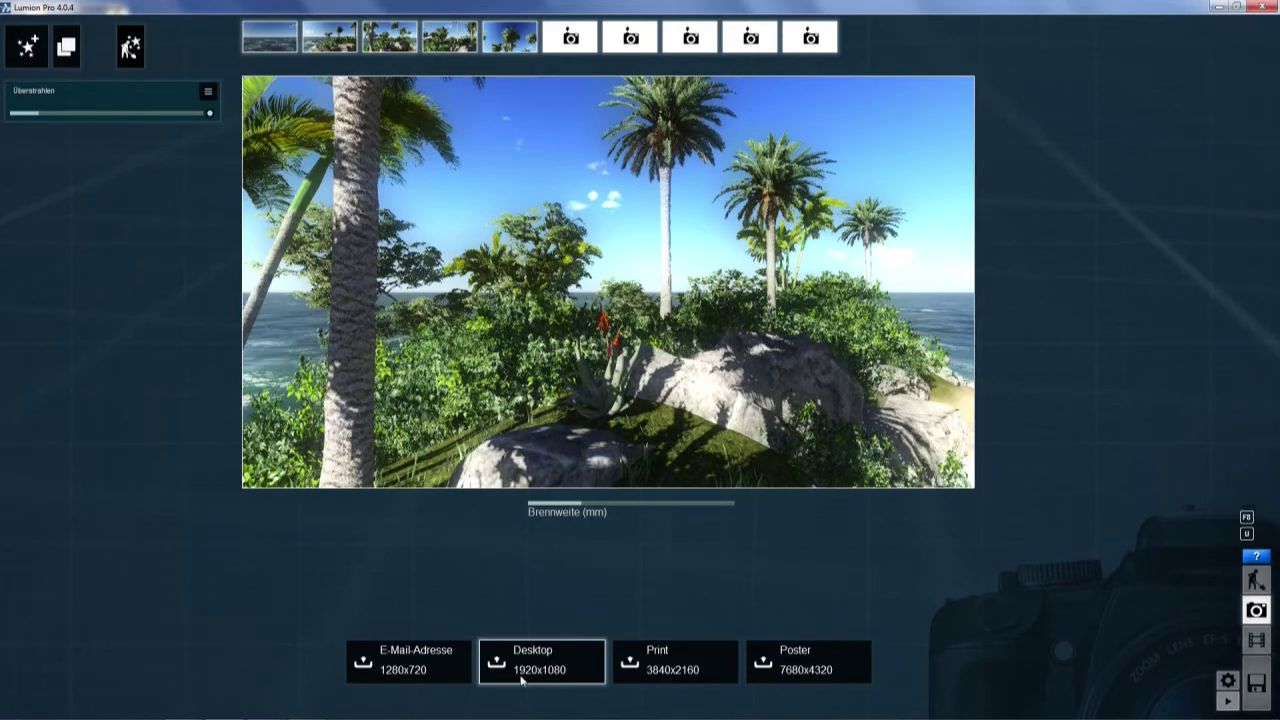
- Render the view at Desktop size 1920x1080 and overwrite the existing Island JPG on the Desktop
{"action": "left_click", "coordinate": [545, 675]}
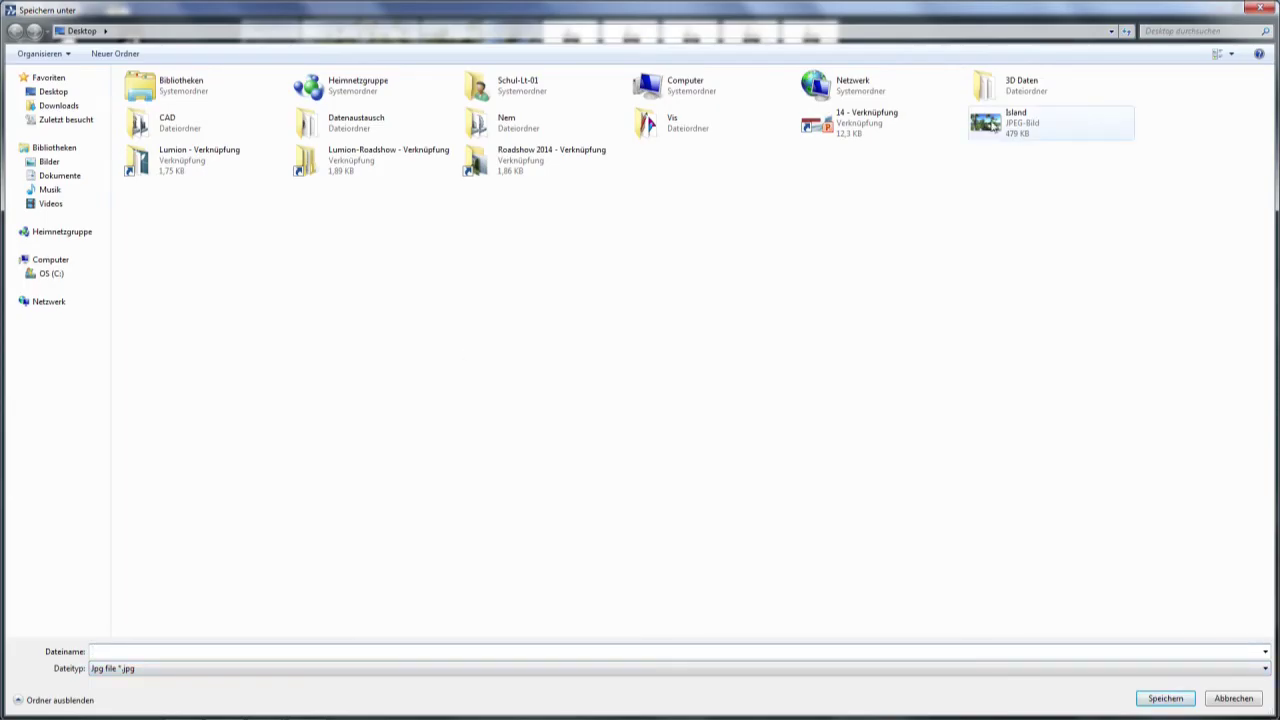
{"action": "double_click", "coordinate": [985, 122]}
{"action": "left_click", "coordinate": [669, 411]}
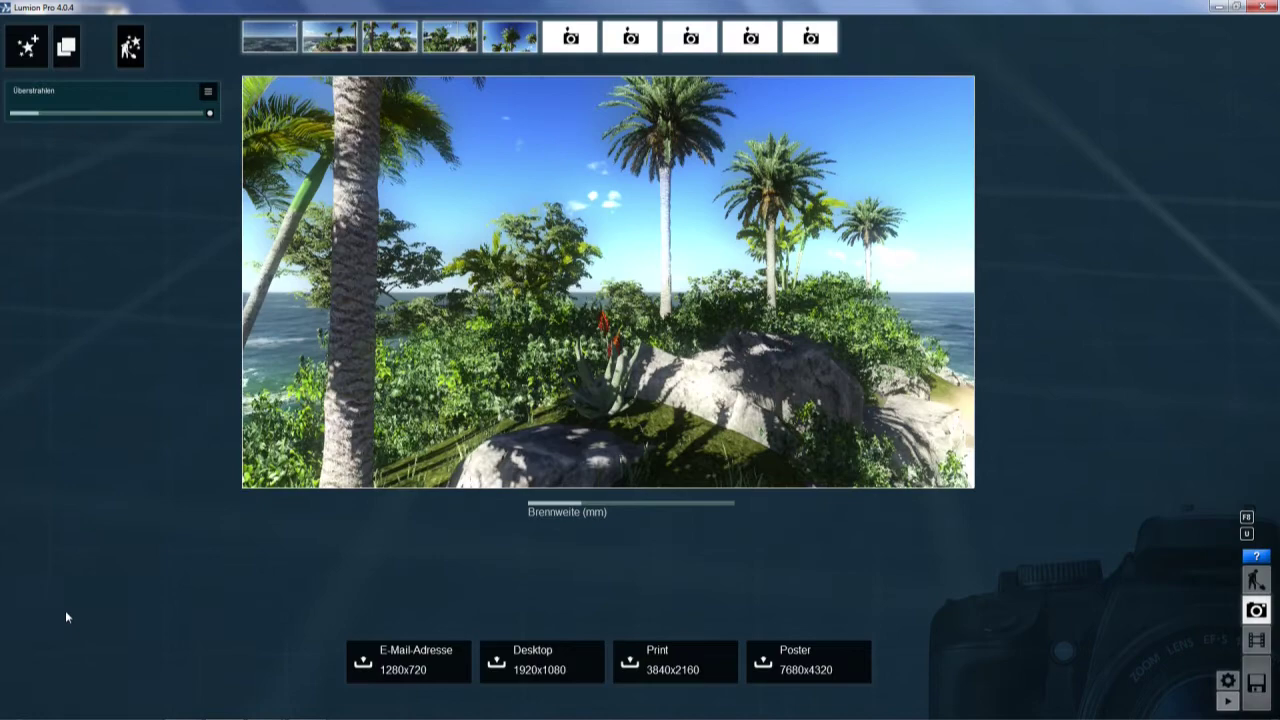
- Minimize Lumion, open the new Island render in Windows Photo Viewer and zoom in
{"action": "left_click", "coordinate": [1218, 7]}
{"action": "double_click", "coordinate": [121, 422]}
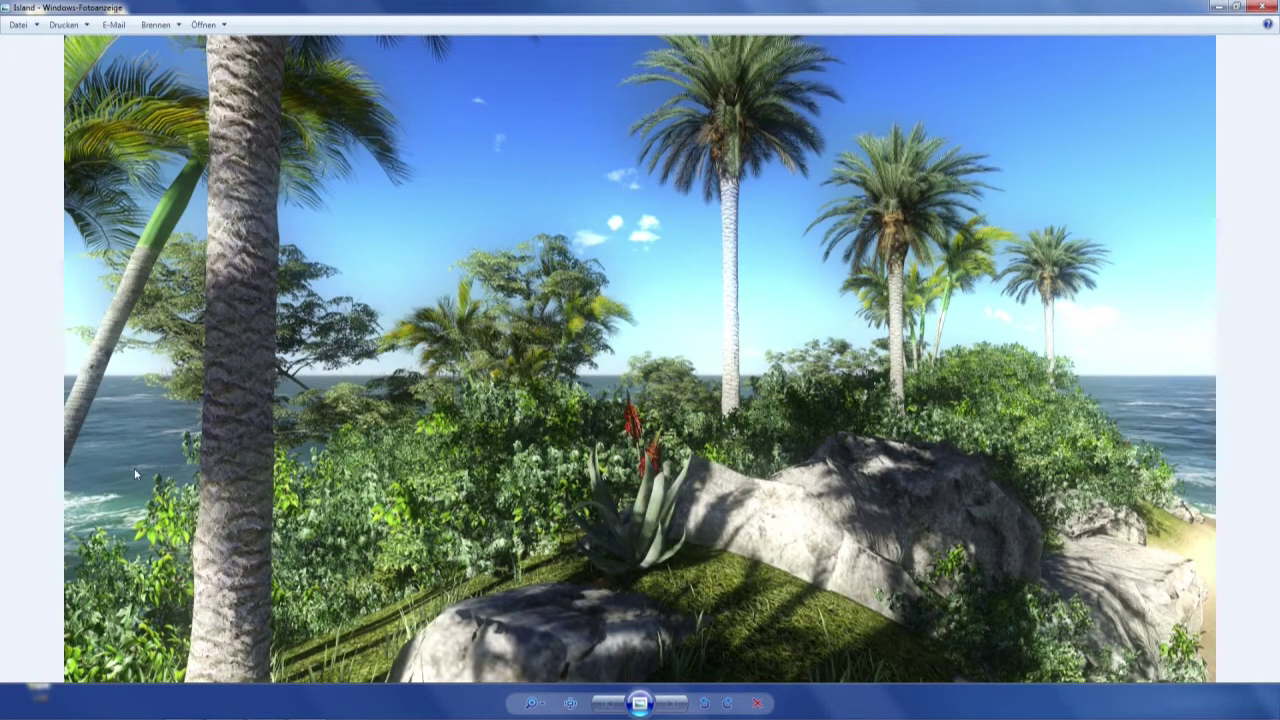
{"action": "left_click", "coordinate": [541, 707]}
{"action": "left_click_drag", "start_coordinate": [541, 706], "coordinate": [541, 693]}
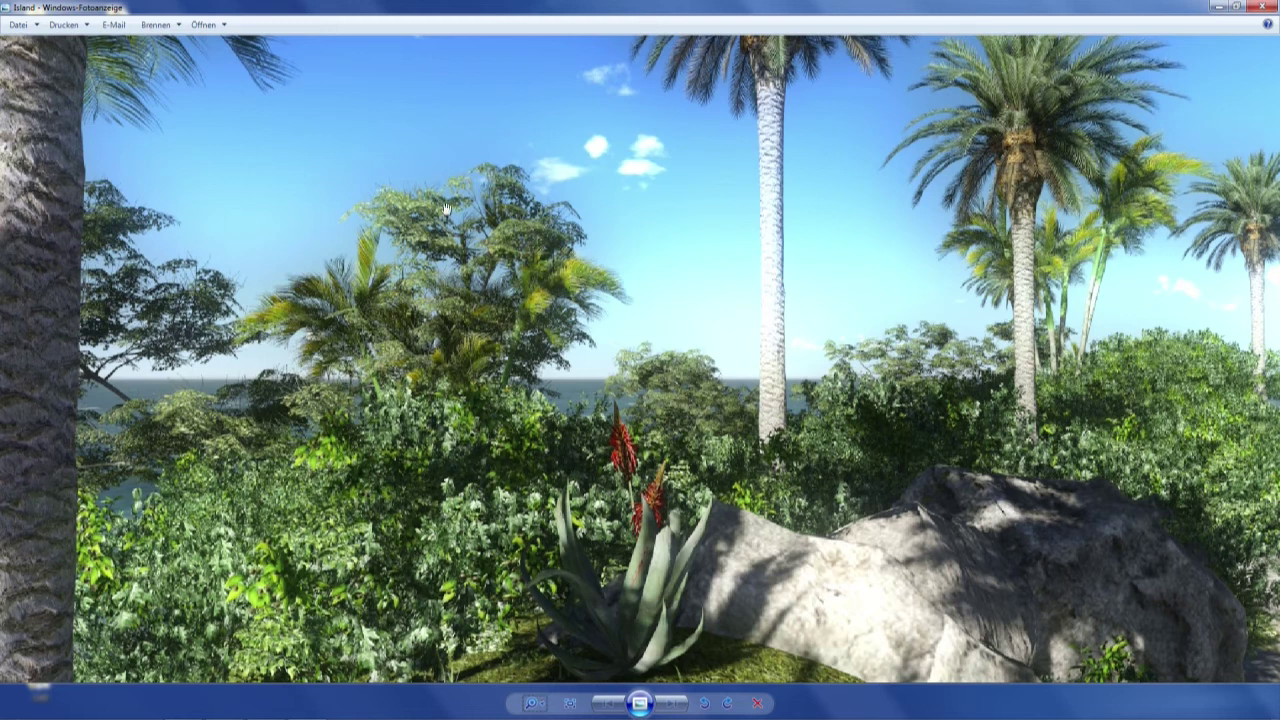
- Zoom in further and pan from the palm crowns down to the foliage, rock and sea
{"action": "left_click", "coordinate": [541, 706]}
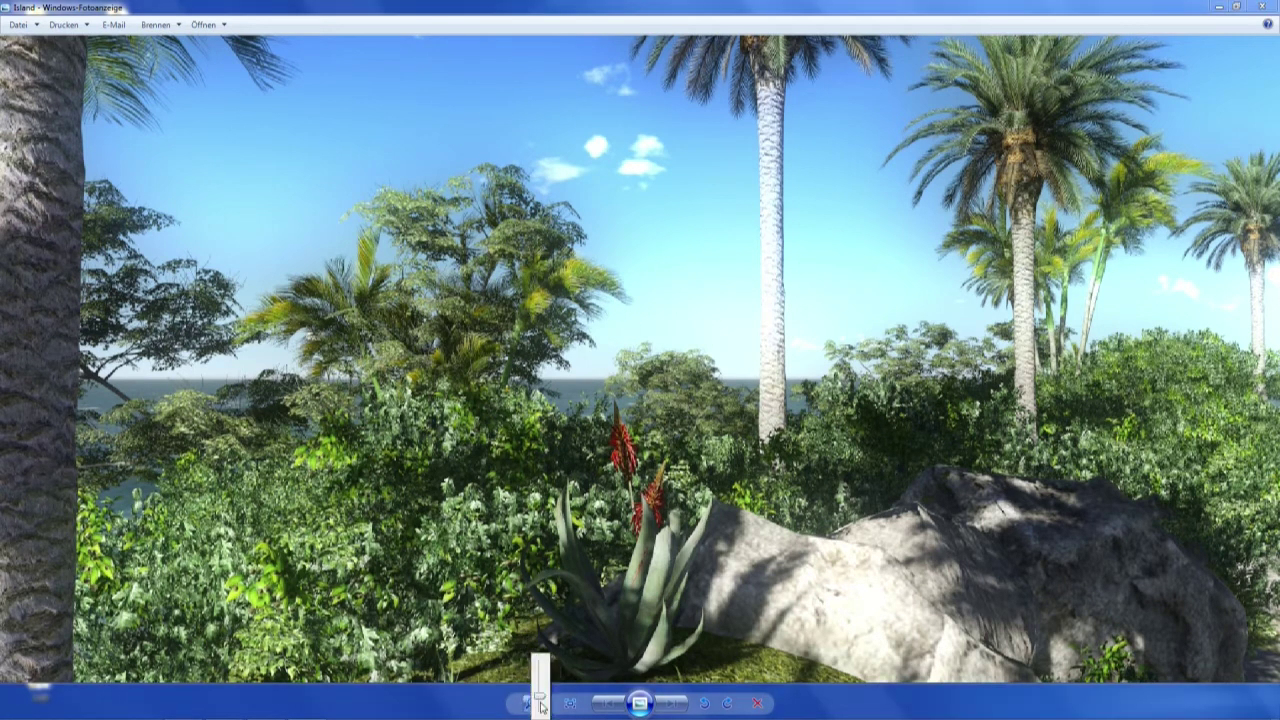
{"action": "left_click_drag", "start_coordinate": [541, 700], "coordinate": [537, 682]}
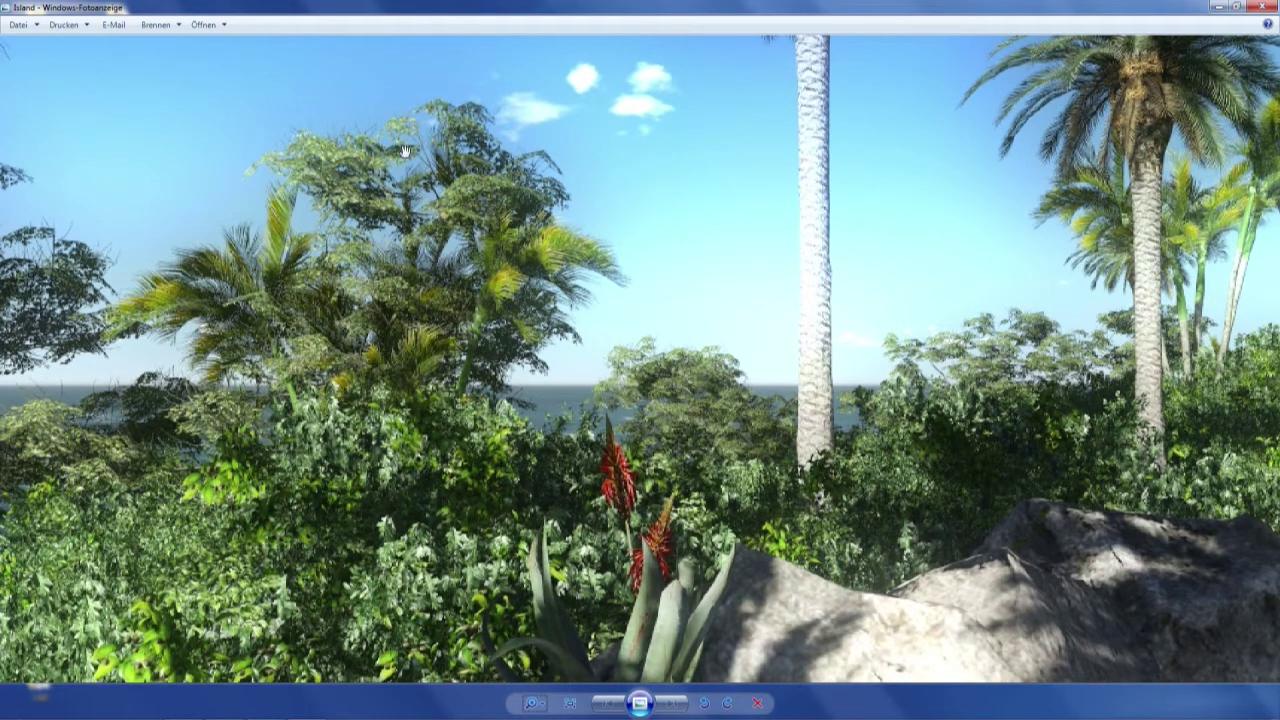
{"action": "left_click_drag", "start_coordinate": [887, 166], "coordinate": [277, 634]}
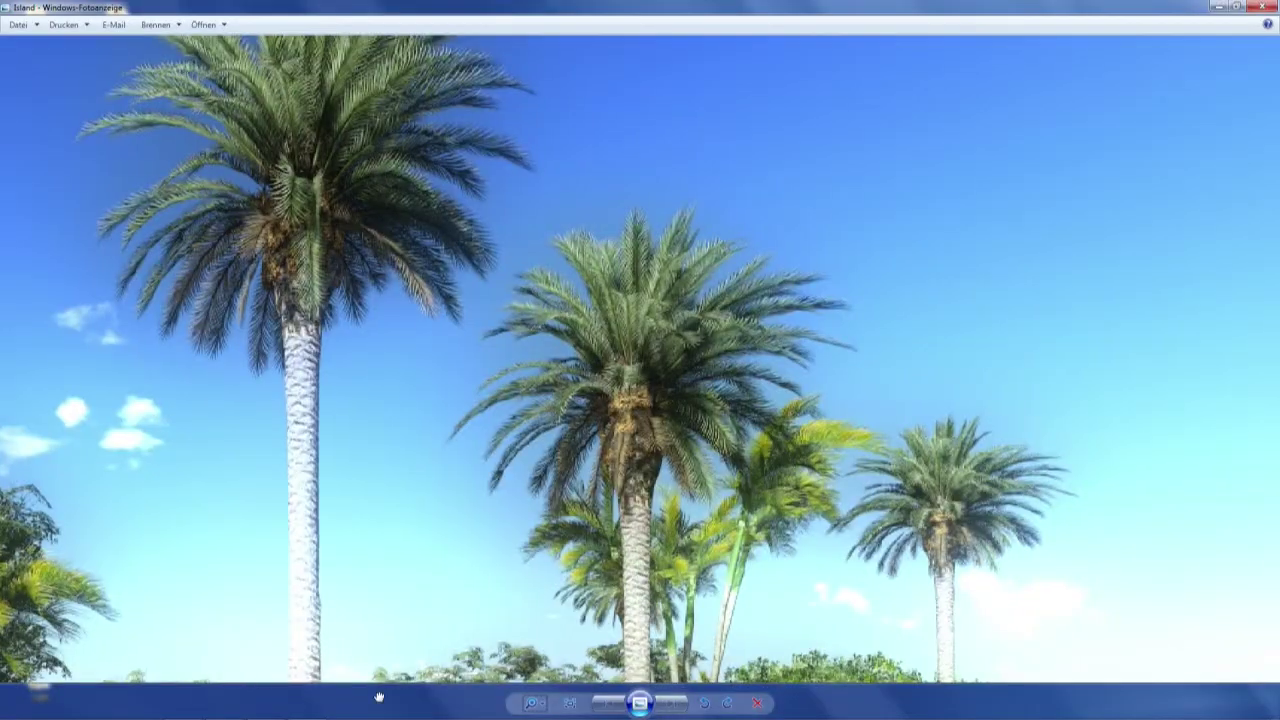
{"action": "left_click_drag", "start_coordinate": [423, 680], "coordinate": [740, 296]}
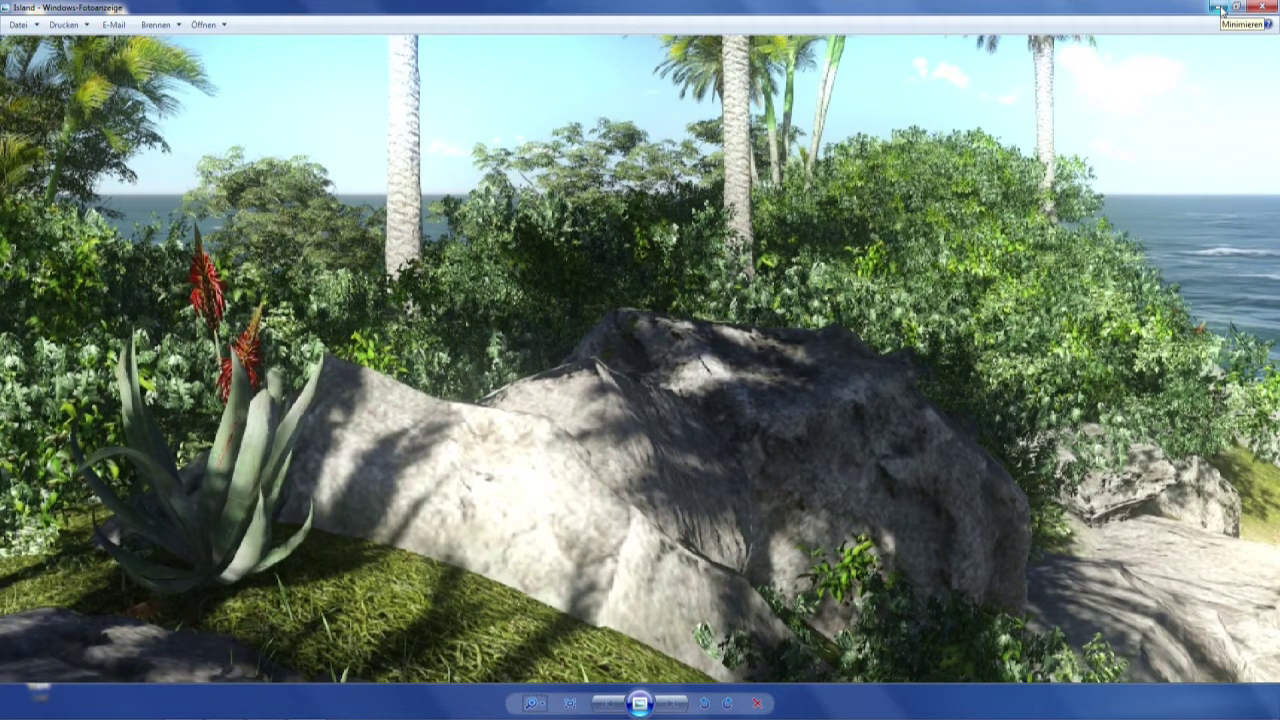
- Minimize Windows Photo Viewer and restore the Lumion window from the taskbar
{"action": "left_click", "coordinate": [1220, 8]}
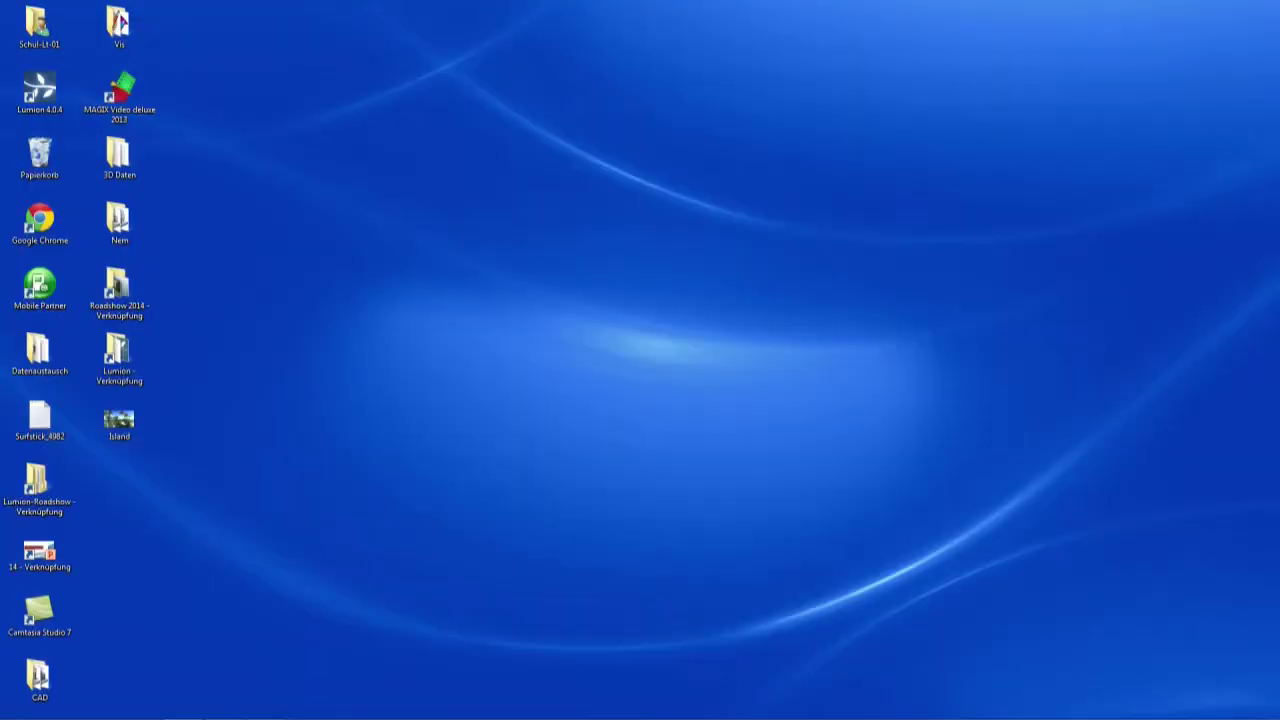
{"action": "left_click", "coordinate": [224, 714]}
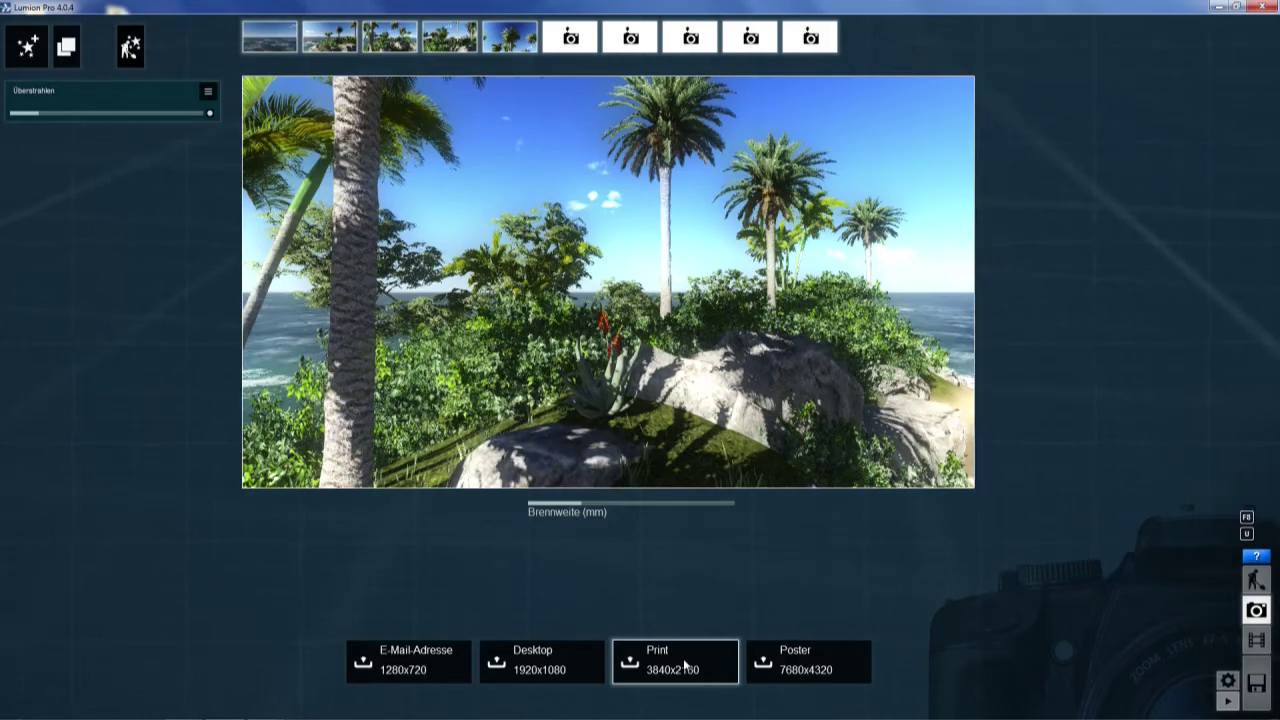
- Render the view at Print size 3840x2160 and save it to the Desktop as bitmap 'Island'
{"action": "left_click", "coordinate": [685, 665]}
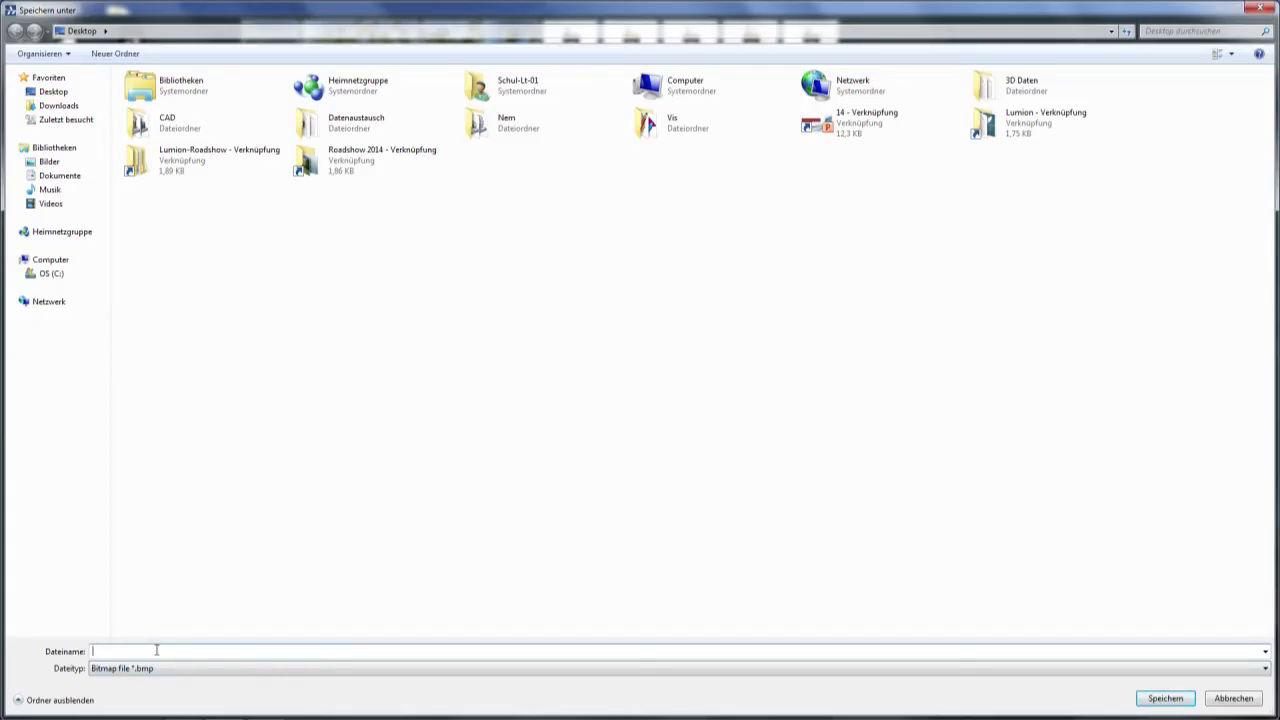
{"action": "type", "text": "Islan"}
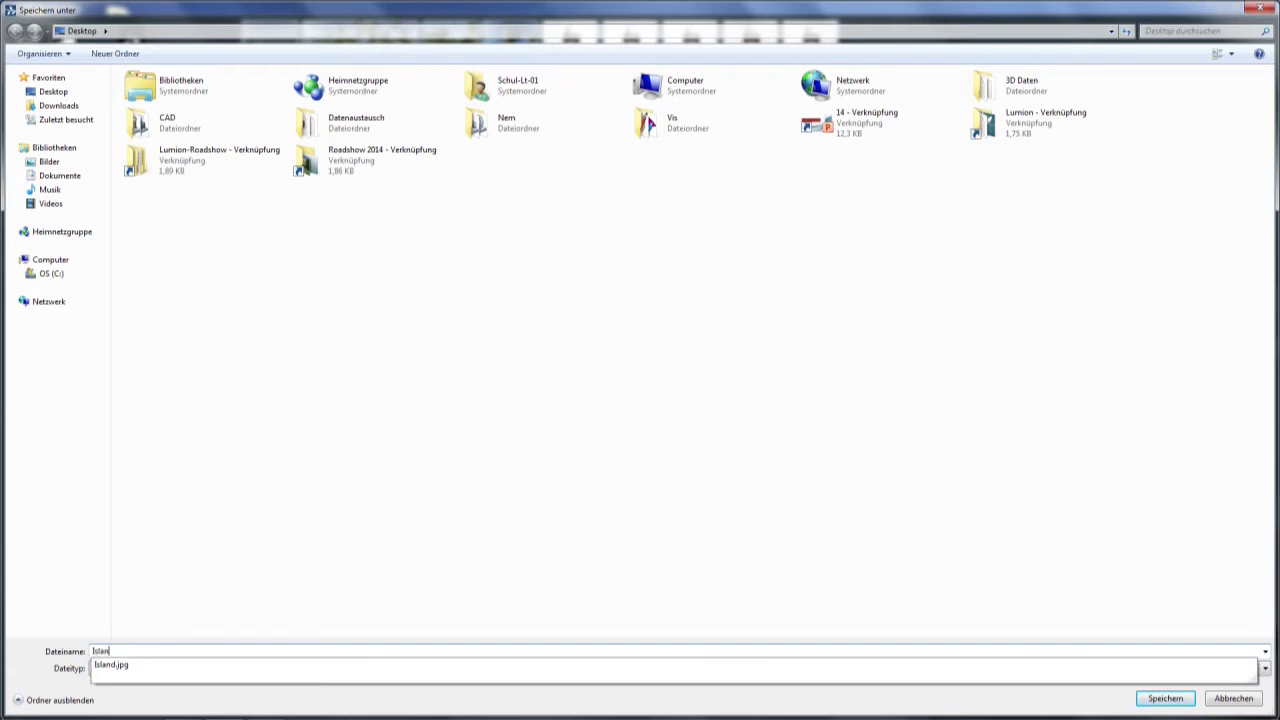
{"action": "type", "text": "d"}
{"action": "key", "text": "Tab"}
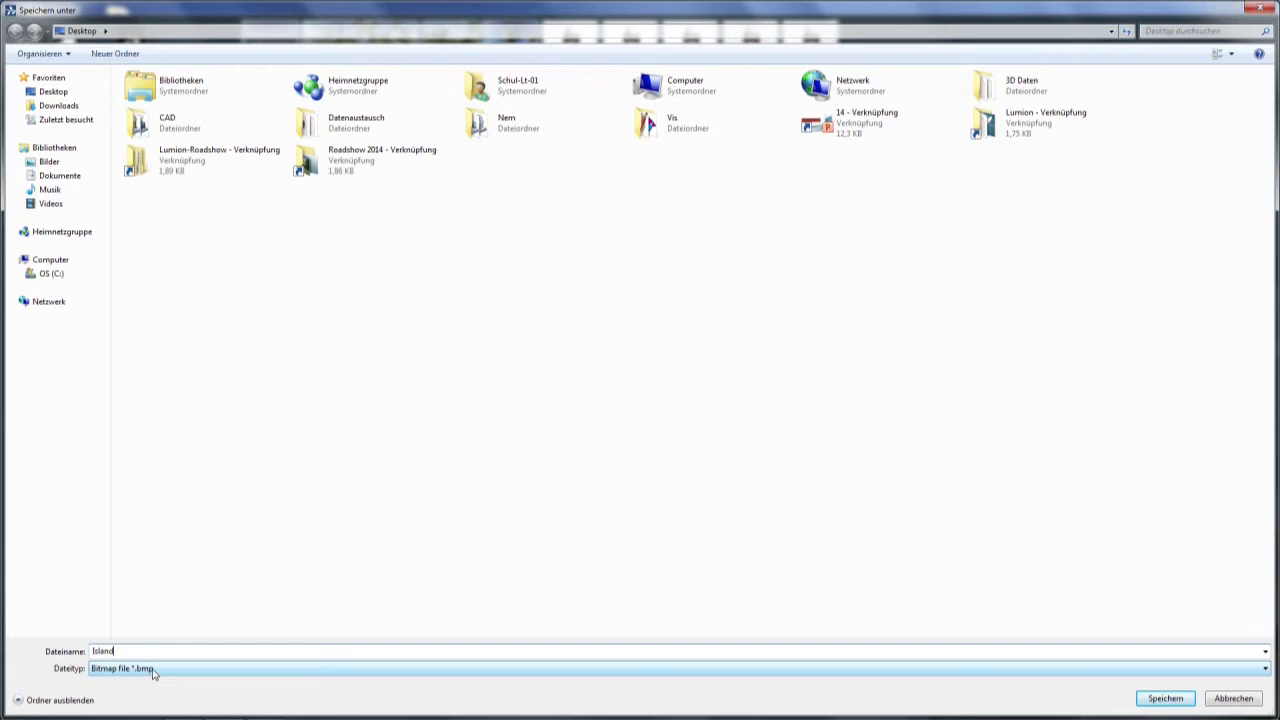
{"action": "left_click", "coordinate": [226, 676]}
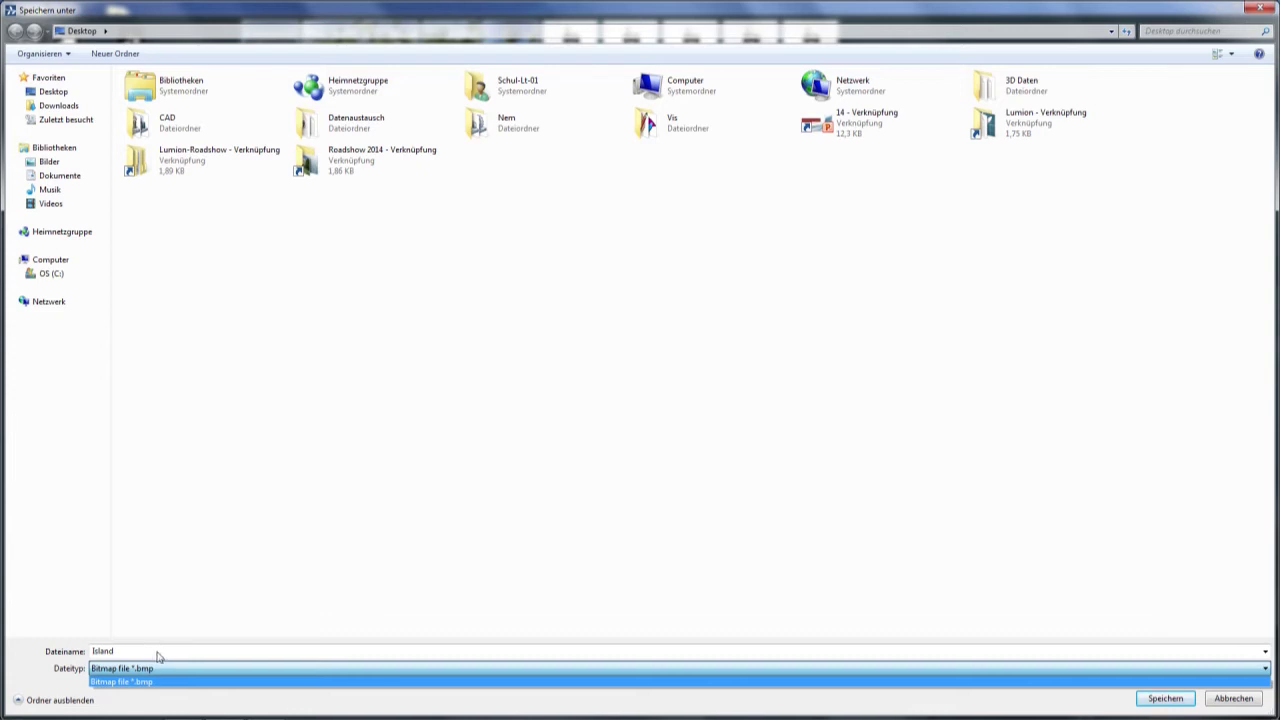
{"action": "left_click", "coordinate": [155, 678]}
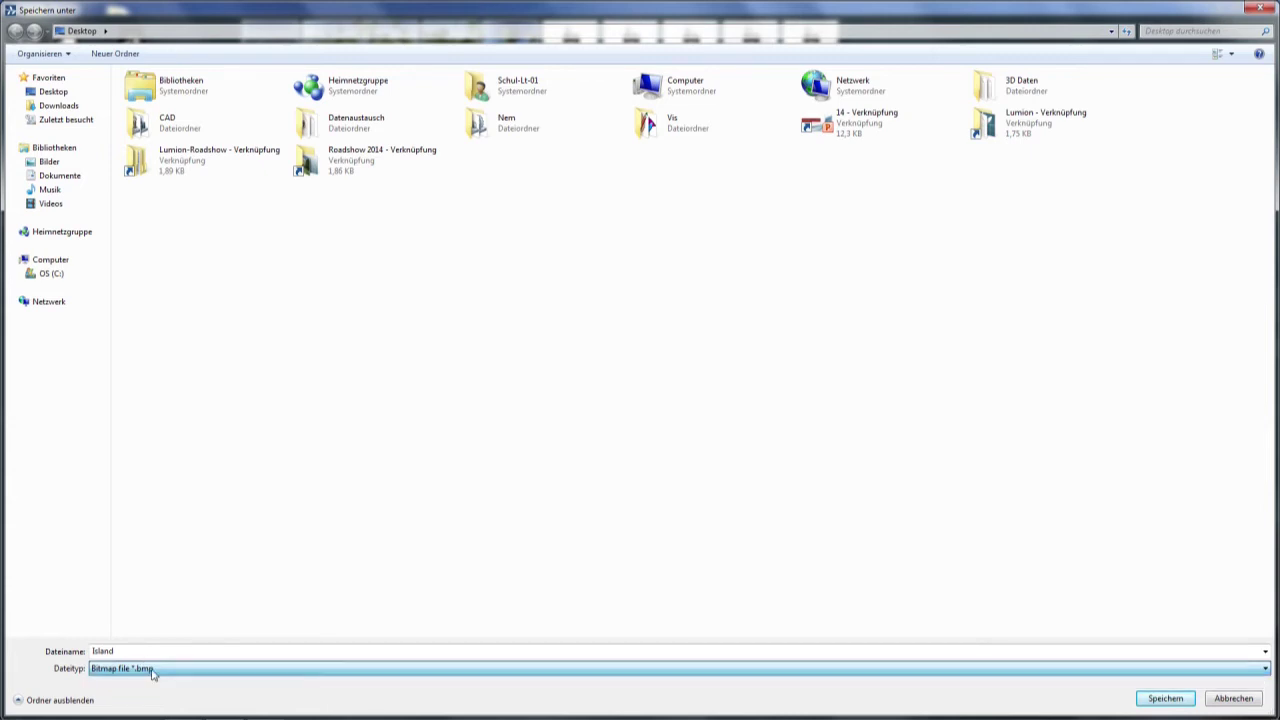
{"action": "left_click", "coordinate": [1185, 700]}
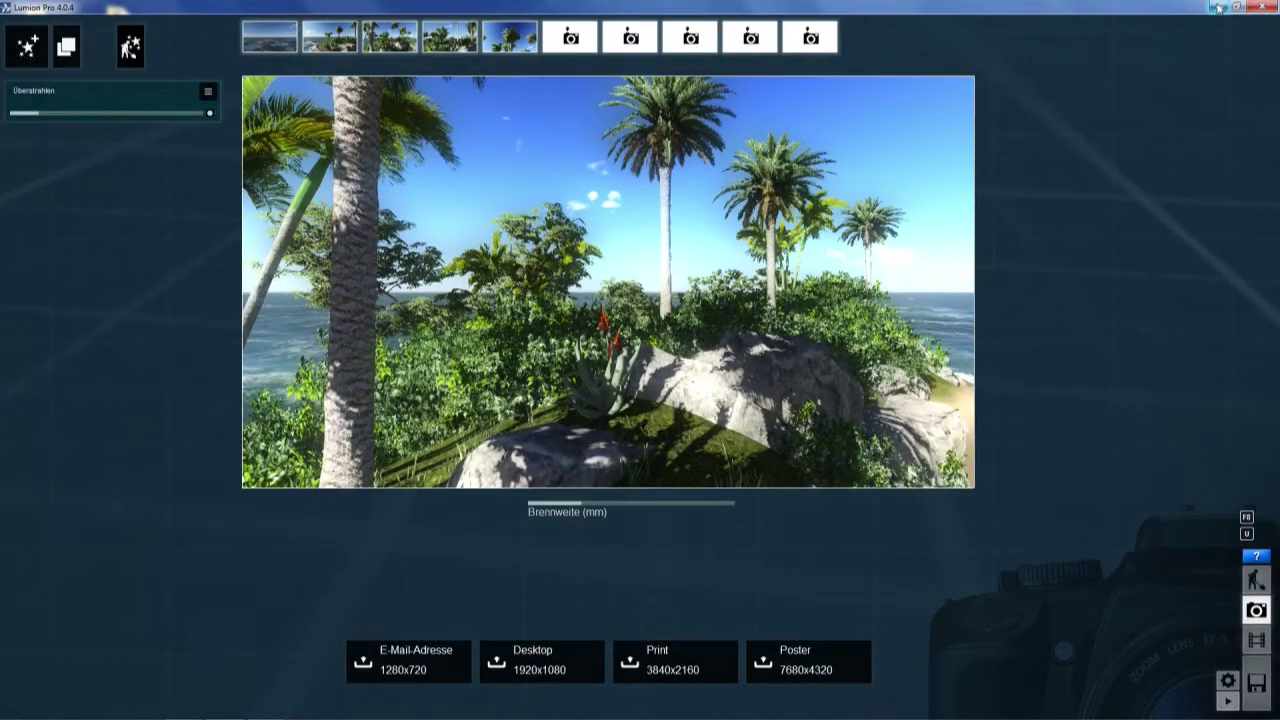
- Minimize Lumion, open the Island bitmap from the desktop and zoom far into it
{"action": "left_click", "coordinate": [1218, 8]}
{"action": "left_click", "coordinate": [123, 487]}
{"action": "double_click", "coordinate": [123, 487]}
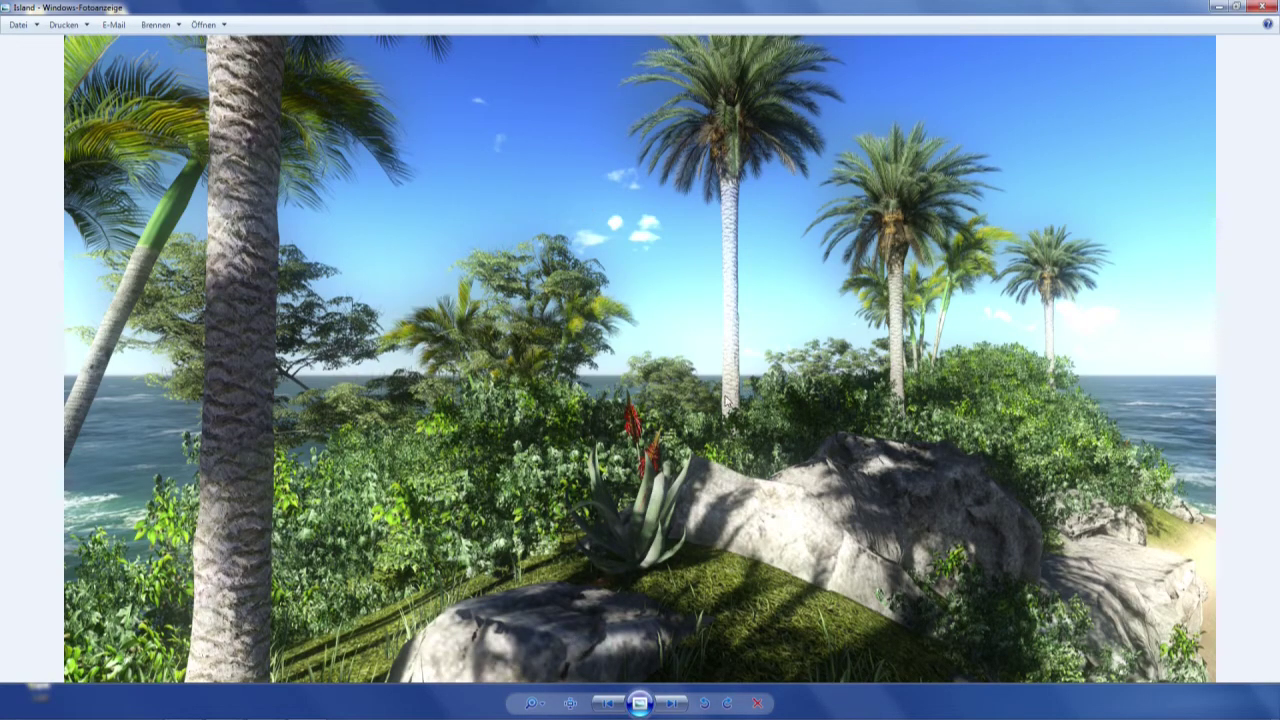
{"action": "left_click", "coordinate": [535, 705]}
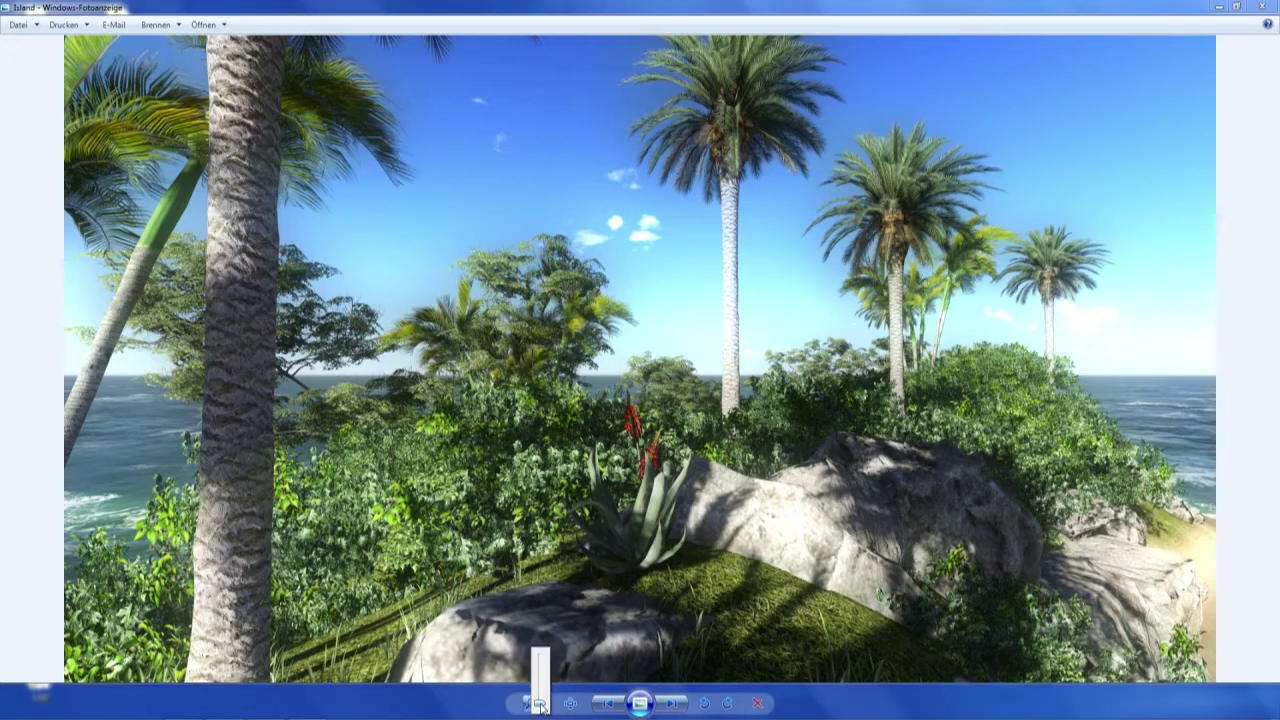
{"action": "left_click_drag", "start_coordinate": [540, 703], "coordinate": [543, 571]}
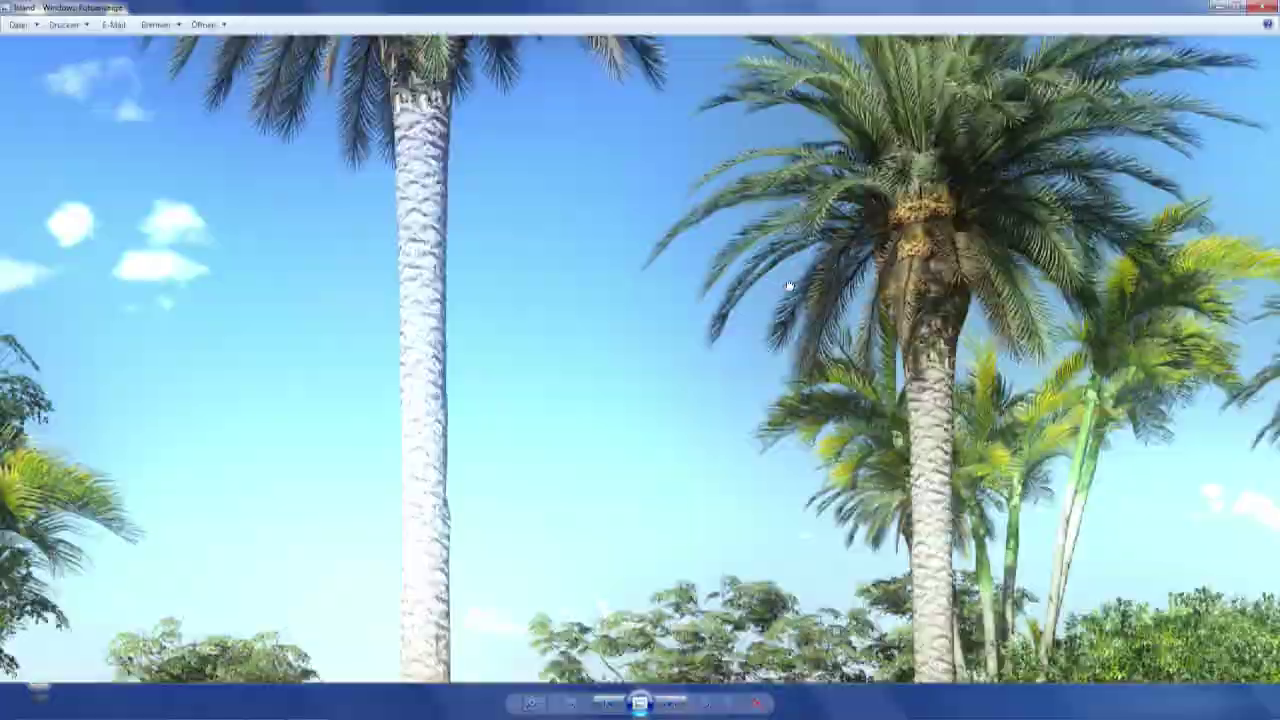
- Pan across the palm trees and sea to bring the large palm crown into view
{"action": "left_click_drag", "start_coordinate": [789, 287], "coordinate": [414, 406]}
{"action": "left_click_drag", "start_coordinate": [710, 444], "coordinate": [583, 398]}
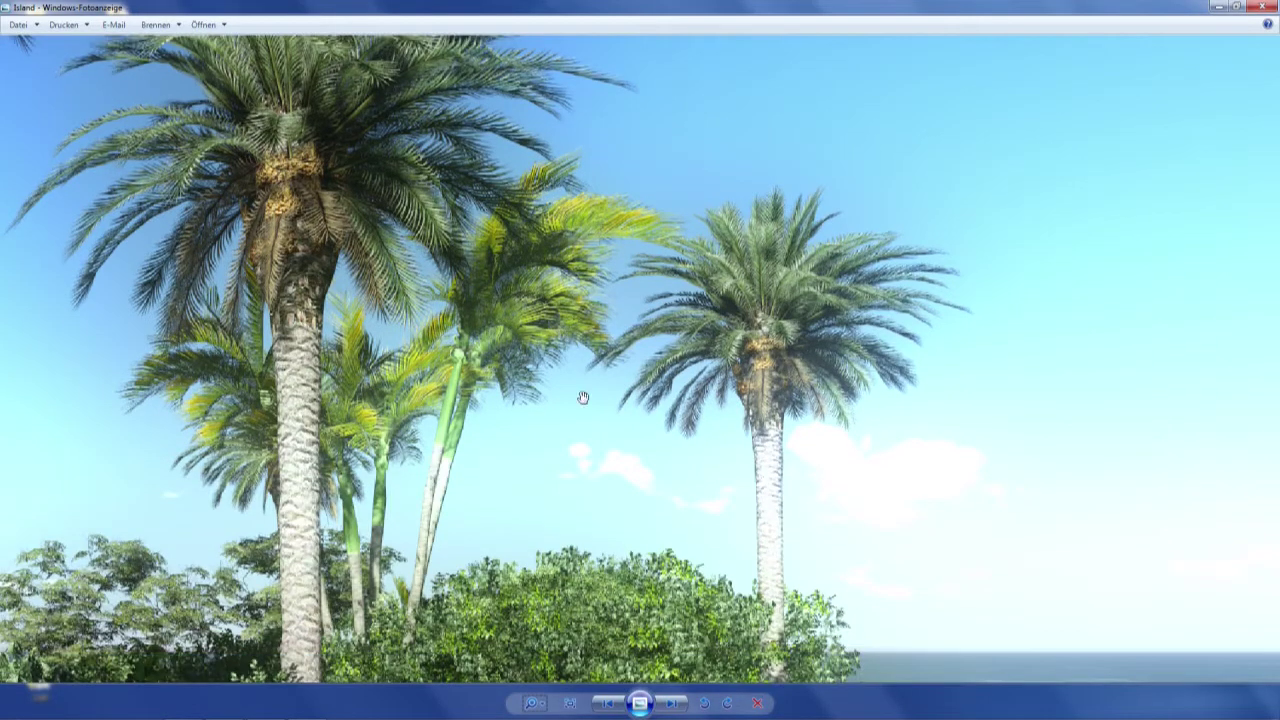
{"action": "mouse_move", "coordinate": [637, 463]}
{"action": "left_mouse_down"}
{"action": "mouse_move", "coordinate": [657, 237]}
{"action": "mouse_move", "coordinate": [841, 403]}
{"action": "left_mouse_up"}
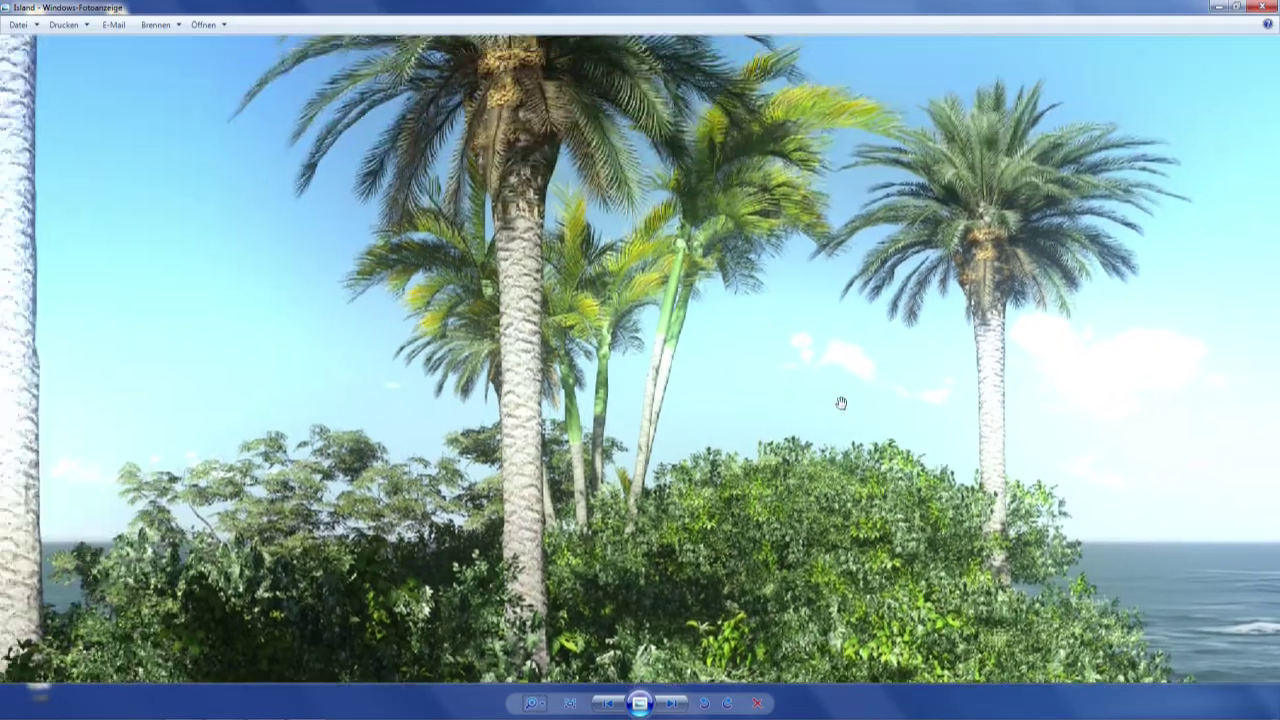
{"action": "mouse_move", "coordinate": [134, 88]}
{"action": "left_mouse_down"}
{"action": "mouse_move", "coordinate": [400, 251]}
{"action": "mouse_move", "coordinate": [517, 491]}
{"action": "left_mouse_up"}
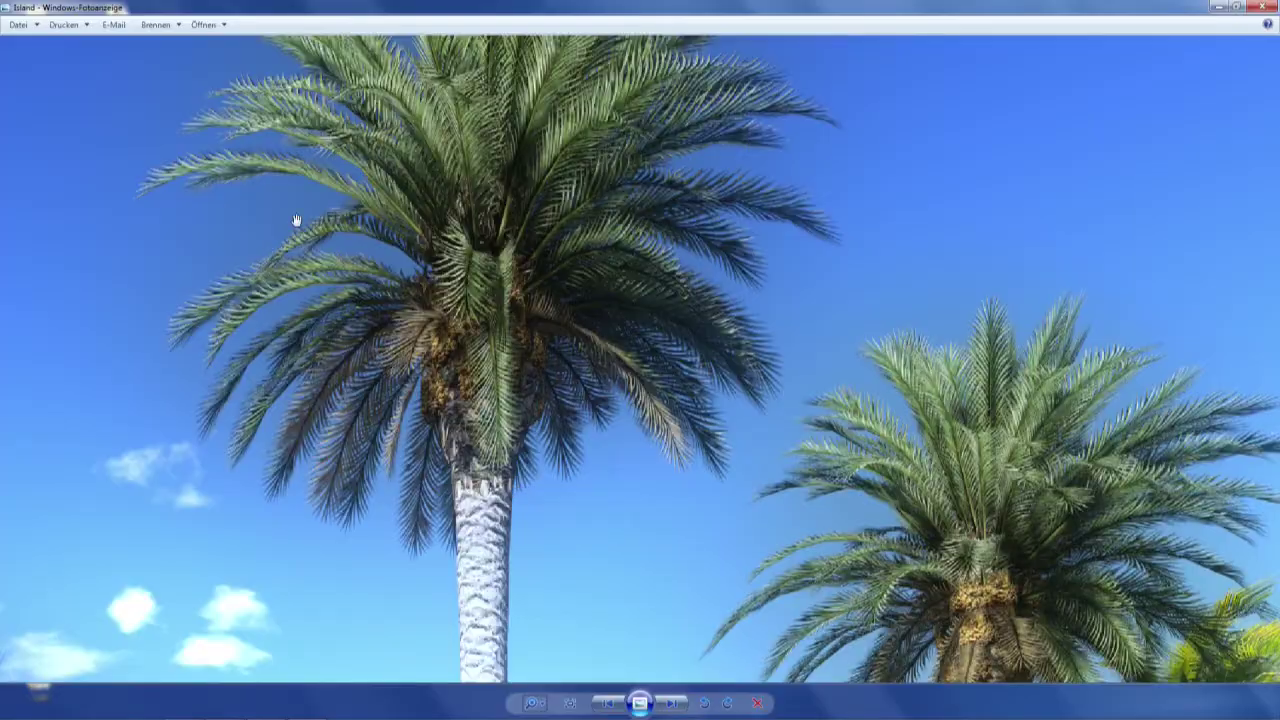
- Zoom out to the whole picture, zoom into the centre, and inspect the palm trunk and right palm
{"action": "left_click", "coordinate": [536, 704]}
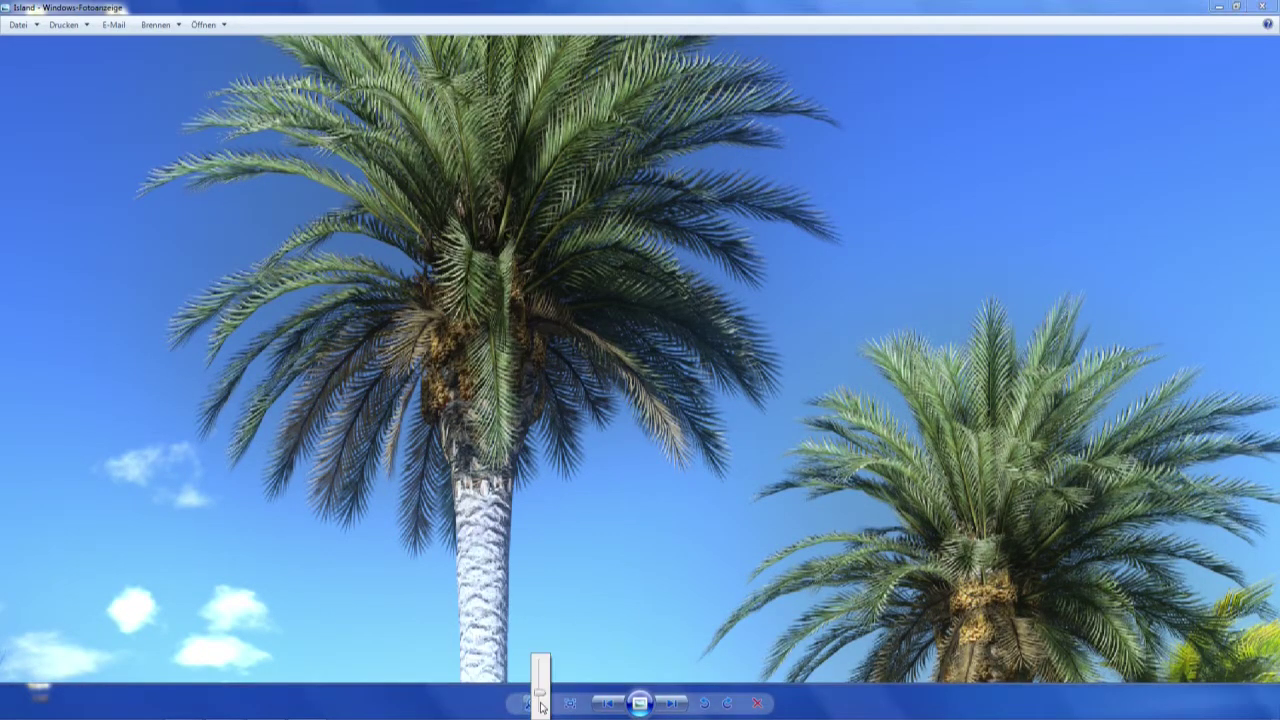
{"action": "left_click", "coordinate": [540, 706]}
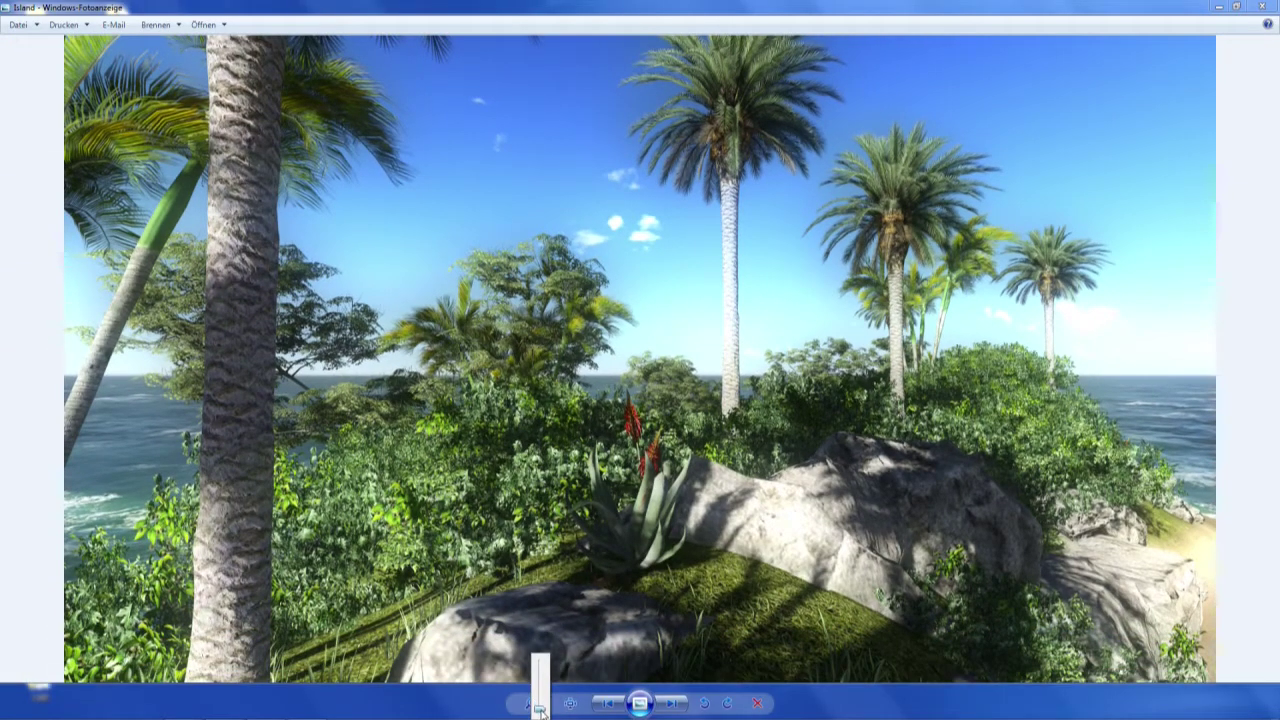
{"action": "left_click", "coordinate": [570, 704]}
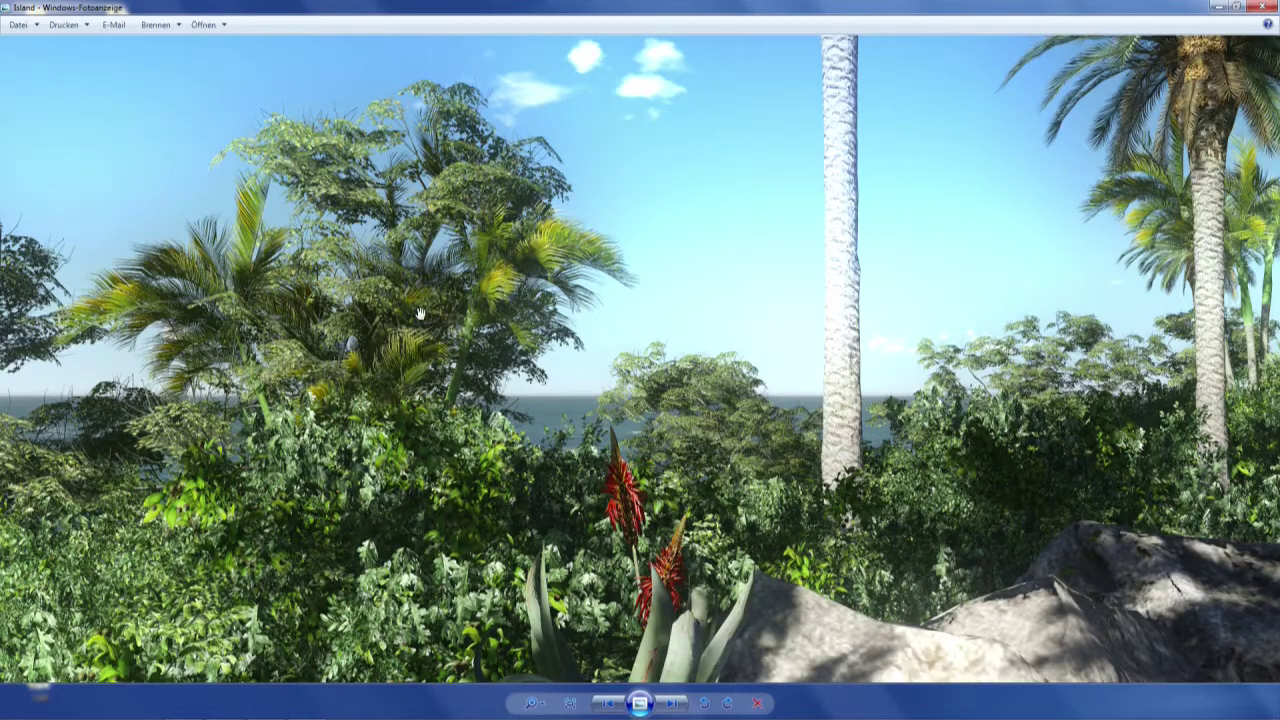
{"action": "left_click_drag", "start_coordinate": [420, 313], "coordinate": [656, 611]}
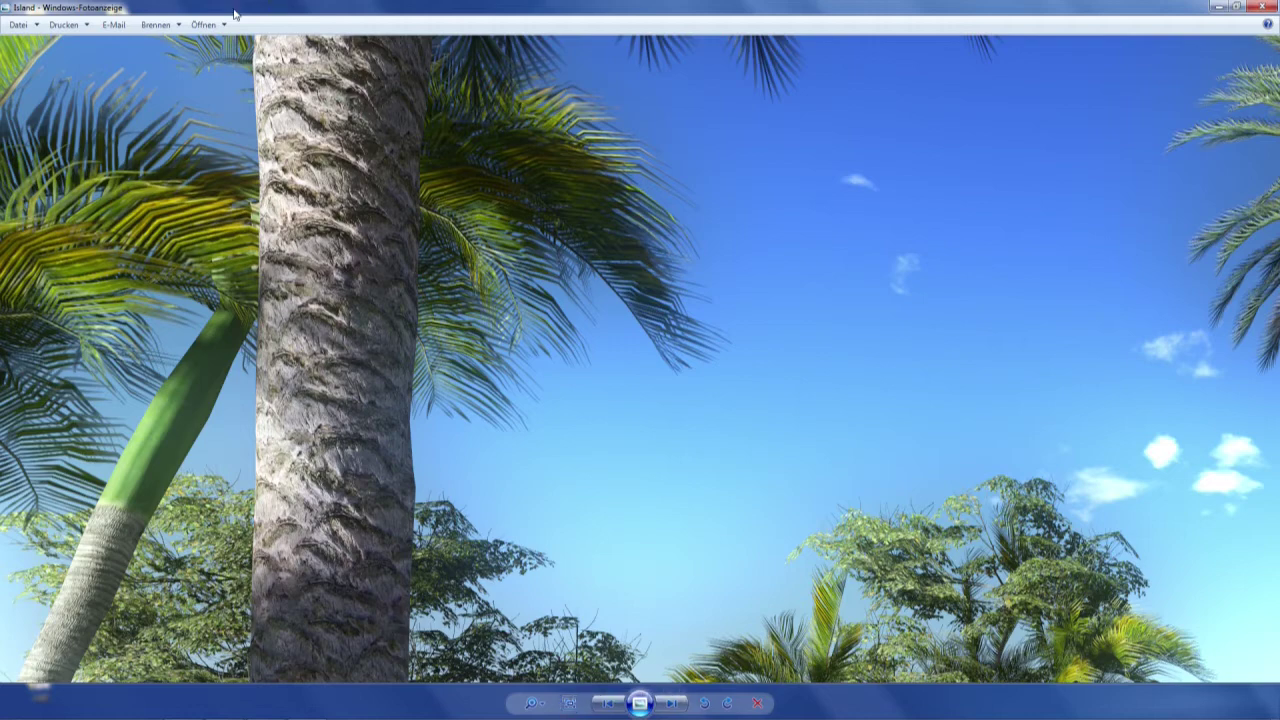
{"action": "left_click_drag", "start_coordinate": [630, 338], "coordinate": [359, 195]}
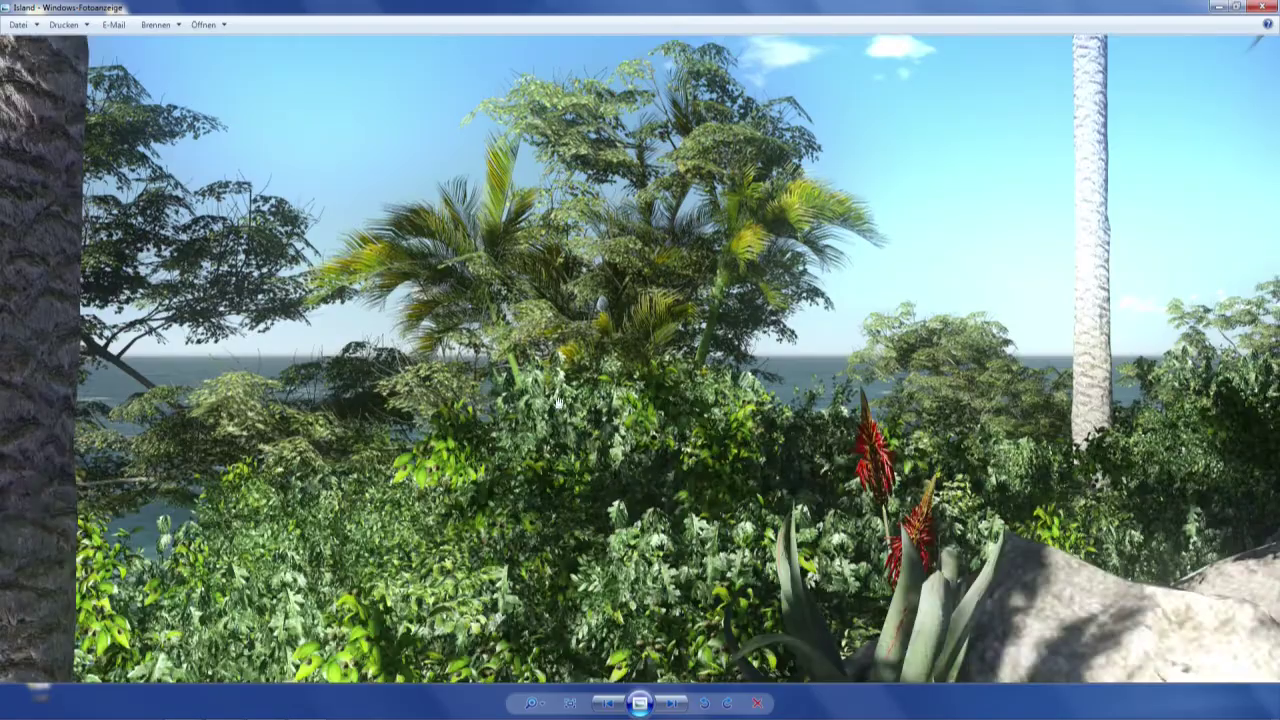
- Pan down to the agave, rocks and grass, then back up to the sky, palms and sea
{"action": "left_click_drag", "start_coordinate": [606, 416], "coordinate": [700, 60]}
{"action": "left_click_drag", "start_coordinate": [700, 360], "coordinate": [400, 300]}
{"action": "left_click_drag", "start_coordinate": [430, 215], "coordinate": [230, 215]}
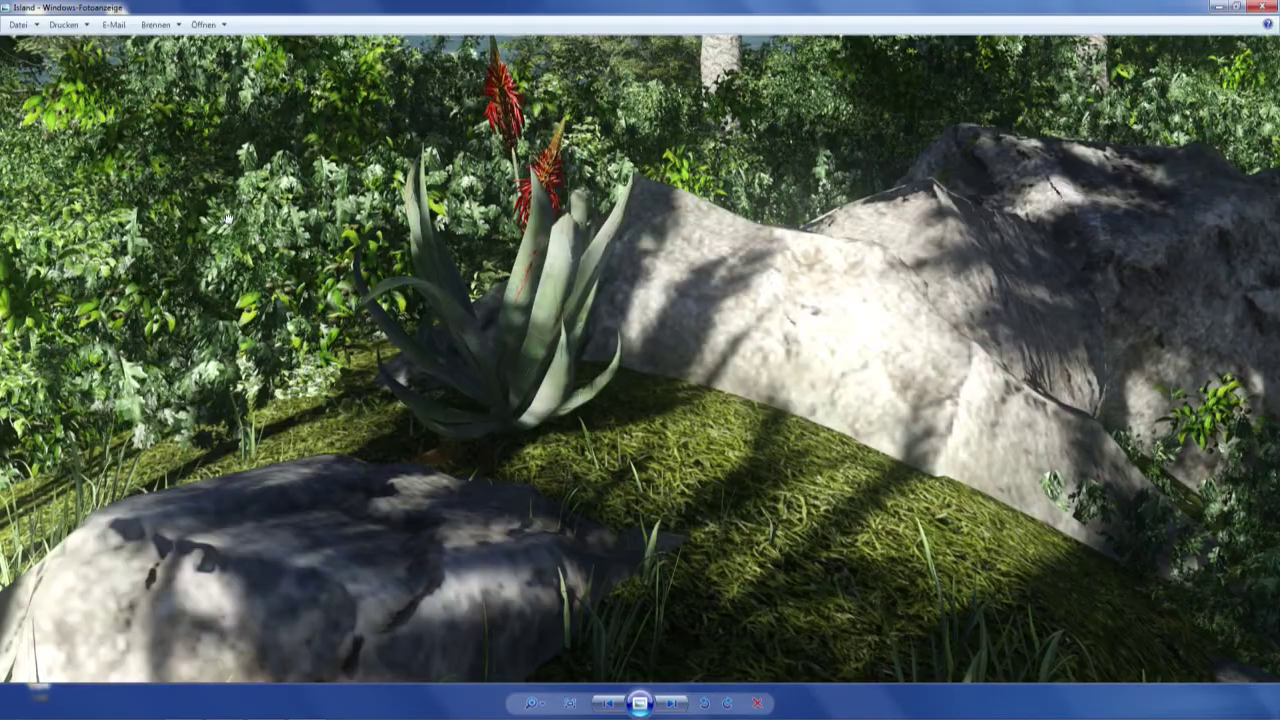
{"action": "left_click_drag", "start_coordinate": [715, 75], "coordinate": [432, 420]}
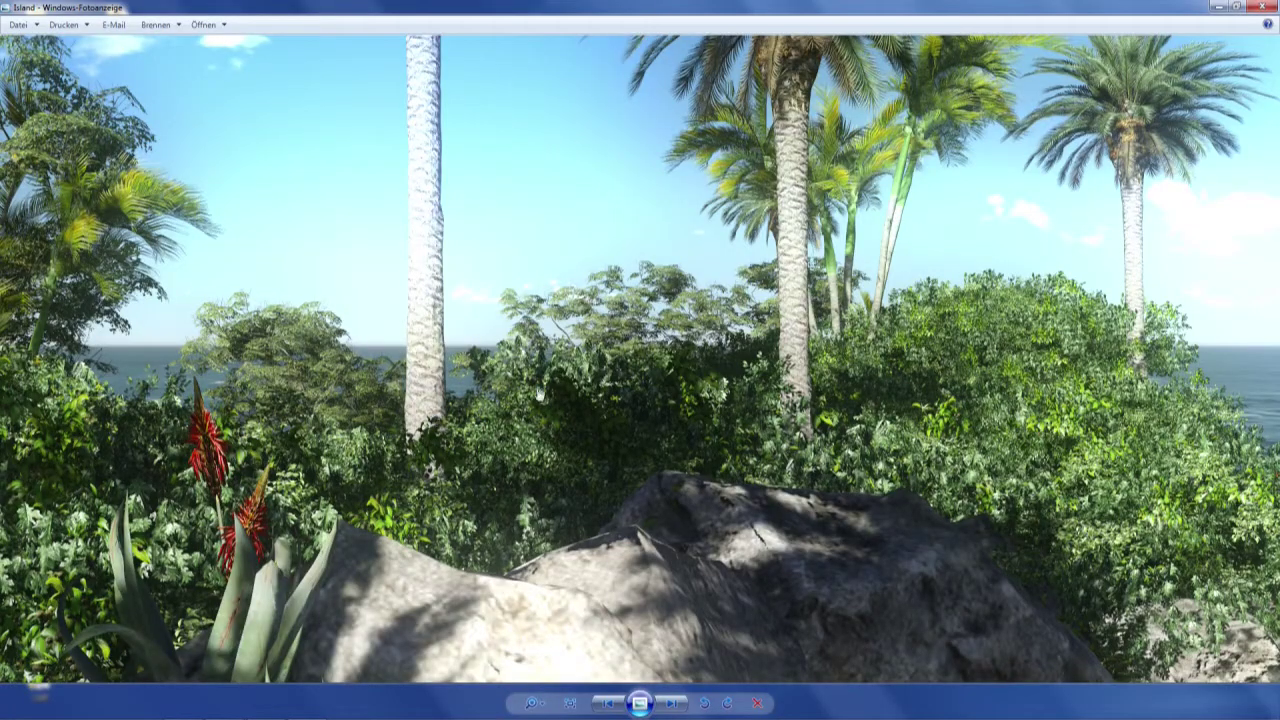